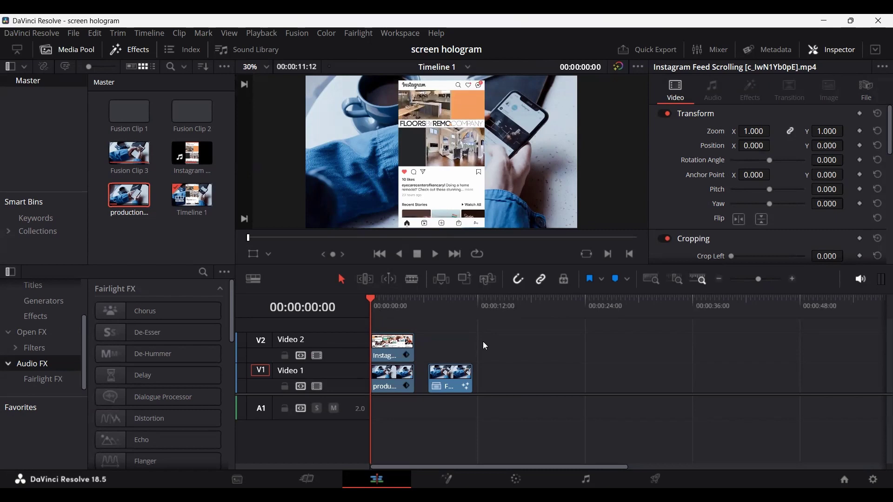
Play the base footage with the Video 2 track disabled, and return to the timeline start with the track enabled again
{"action": "left_click", "coordinate": [316, 355]}
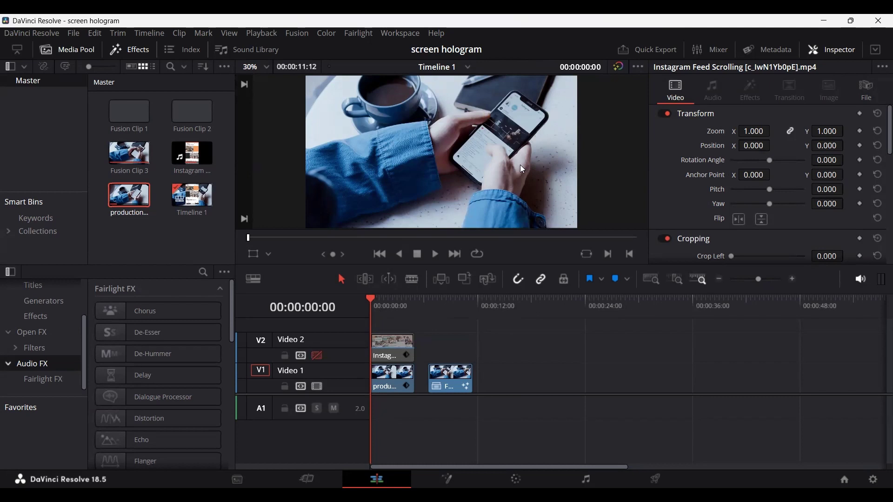
{"action": "key", "text": "space"}
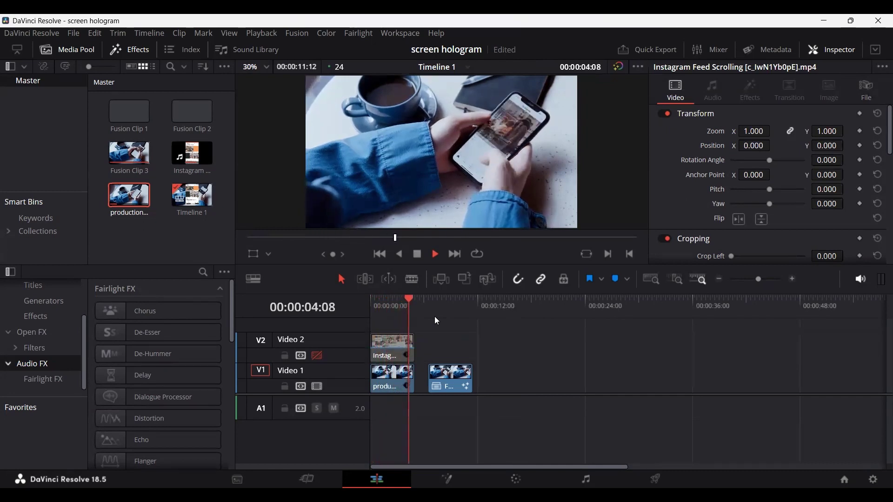
{"action": "key", "text": "Home"}
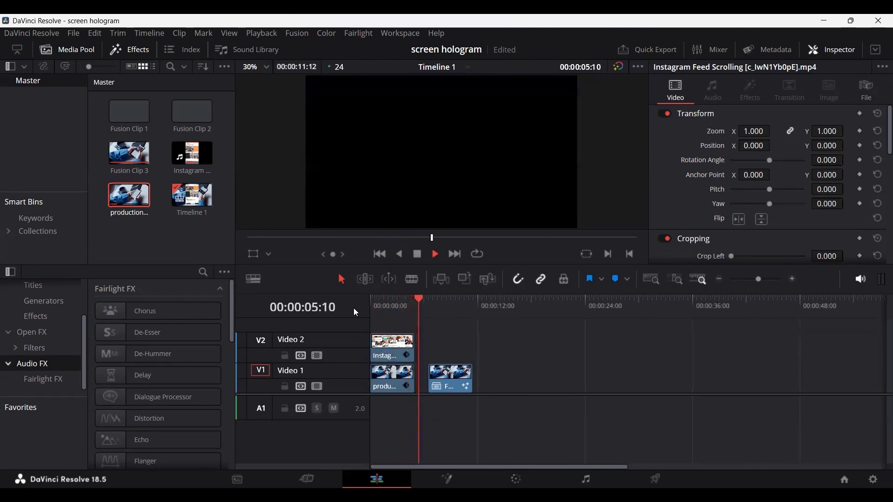
{"action": "key", "text": "space"}
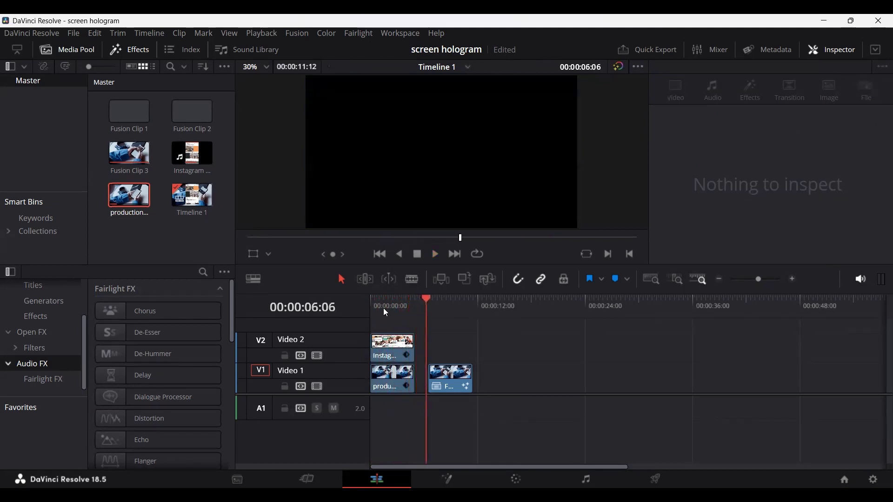
{"action": "key", "text": "Home"}
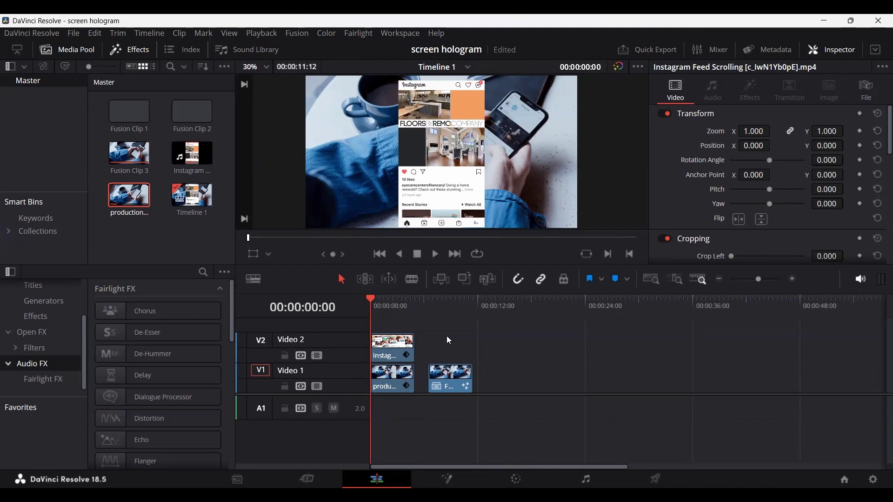
Duplicate the stacked Instagram and production clips together further along Video 1 and Video 2, starting at about 00:00:15:07
{"action": "left_click", "coordinate": [388, 349]}
{"action": "left_click", "coordinate": [317, 356]}
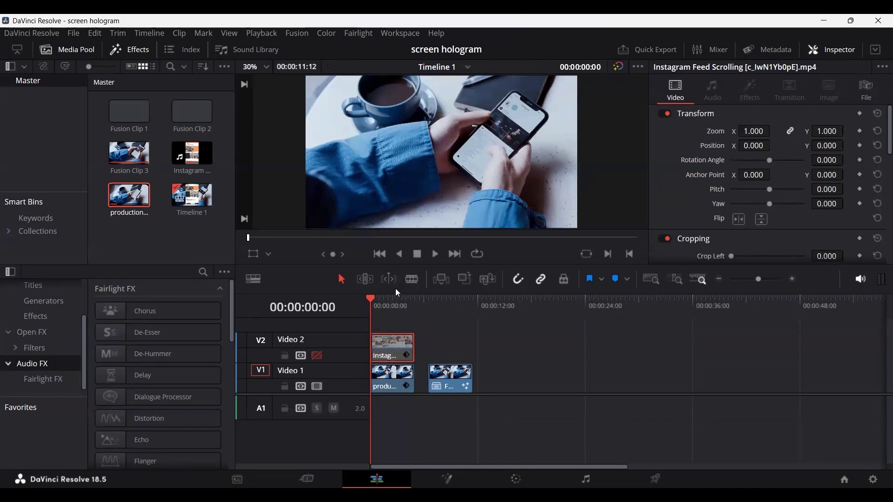
{"action": "left_click", "coordinate": [318, 356]}
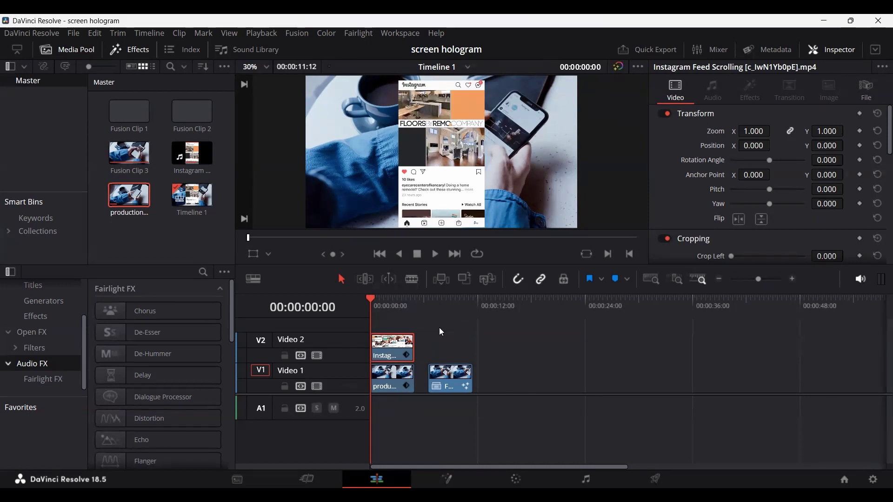
{"action": "left_click", "coordinate": [403, 390], "text": "ctrl"}
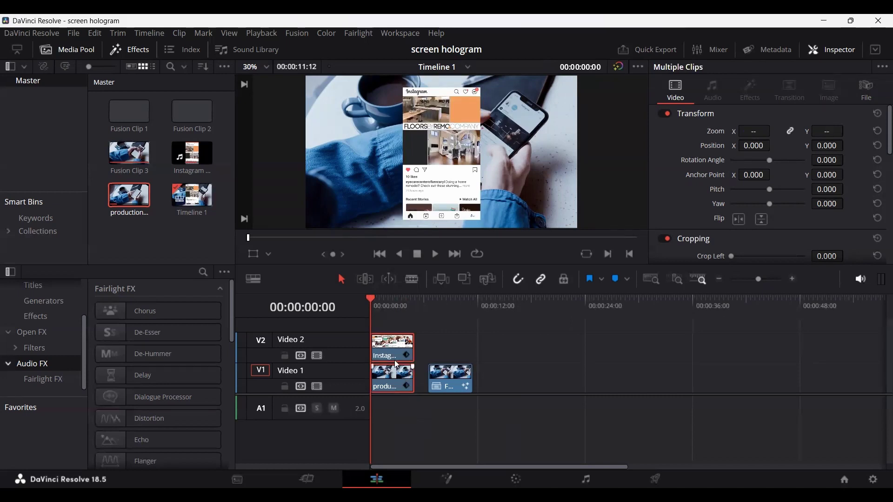
{"action": "left_click_drag", "start_coordinate": [394, 356], "coordinate": [529, 356]}
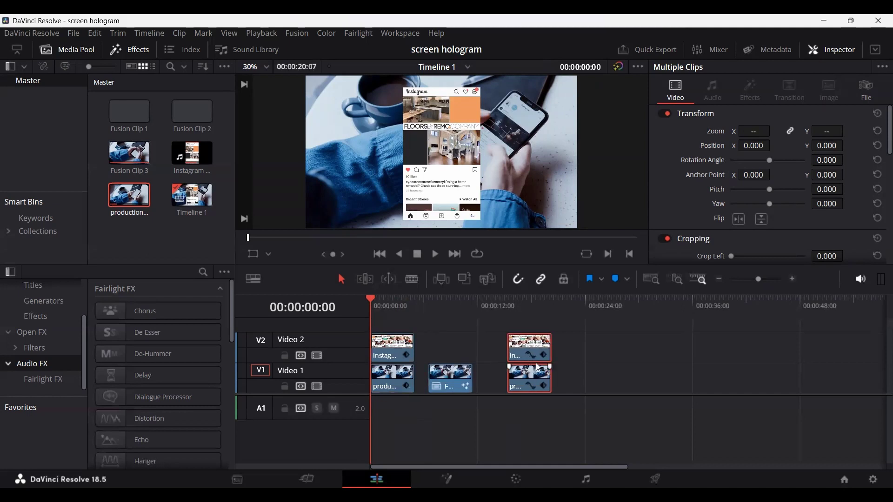
{"action": "left_click", "coordinate": [510, 318]}
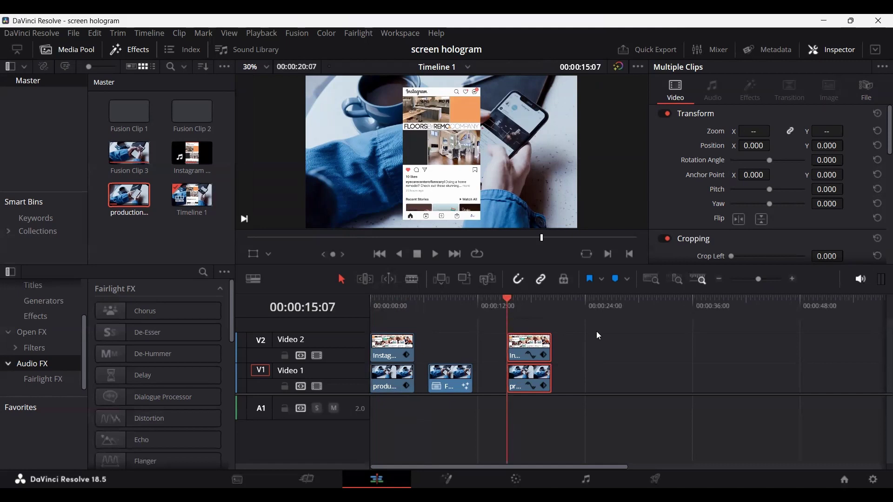
Combine the two duplicated clips on Video 1 and Video 2 into a new Fusion clip
{"action": "left_click", "coordinate": [596, 331]}
{"action": "left_click_drag", "start_coordinate": [595, 387], "coordinate": [521, 335]}
{"action": "left_click_drag", "start_coordinate": [593, 420], "coordinate": [507, 334]}
{"action": "right_click", "coordinate": [534, 344]}
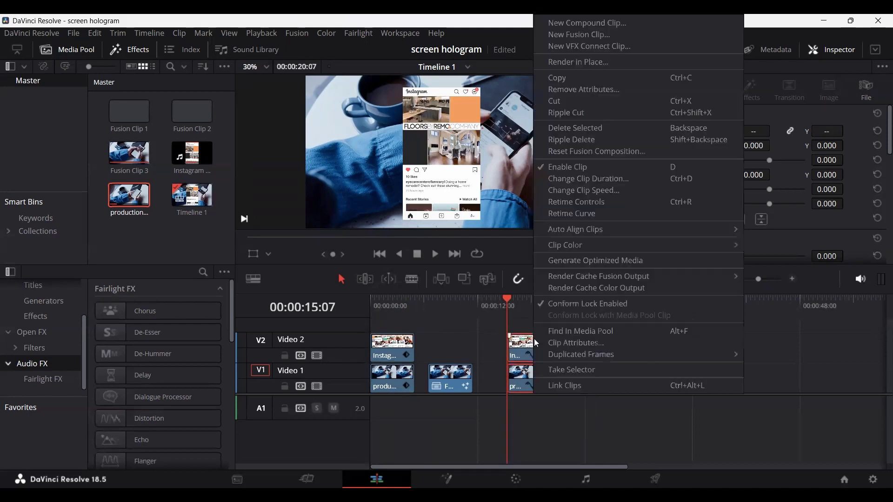
{"action": "left_click", "coordinate": [612, 37]}
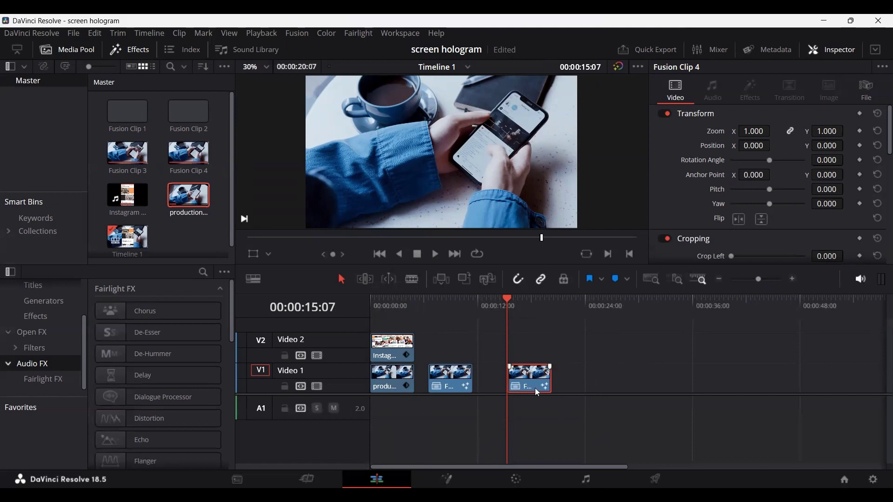
Open the new Fusion clip's node composition and move MediaOut1 farther away from Merge1
{"action": "left_click", "coordinate": [446, 479]}
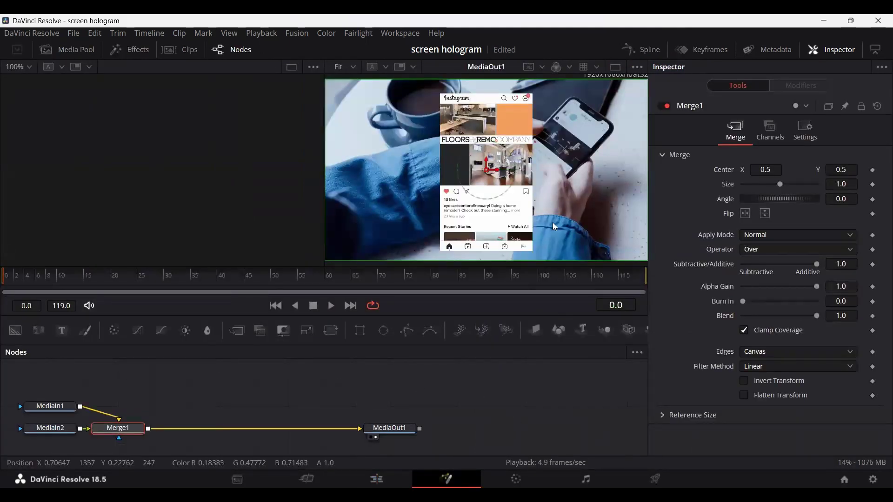
{"action": "left_click_drag", "start_coordinate": [385, 431], "coordinate": [559, 431]}
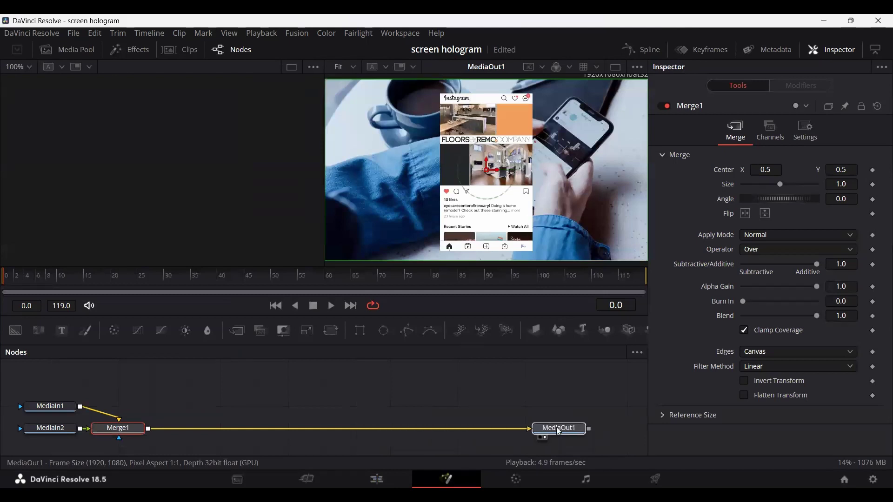
Preview MediaIn1 and MediaIn2 one after the other in the first viewer
{"action": "left_click", "coordinate": [52, 408]}
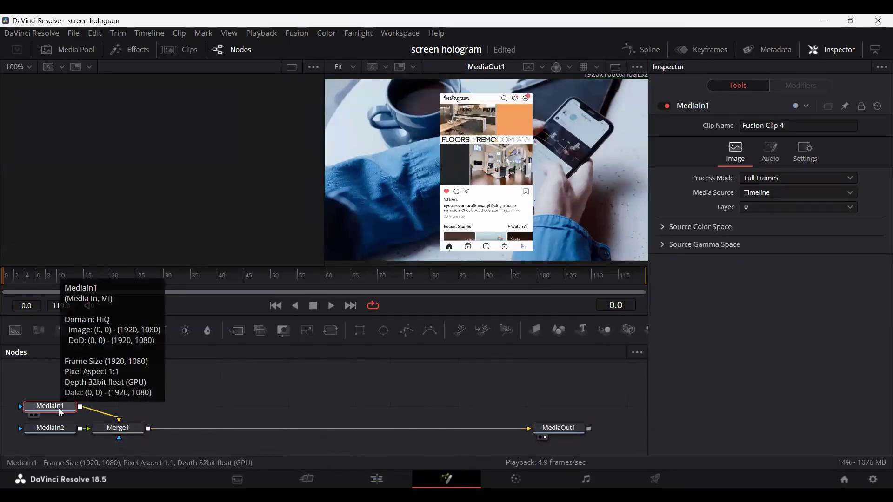
{"action": "key", "text": "1"}
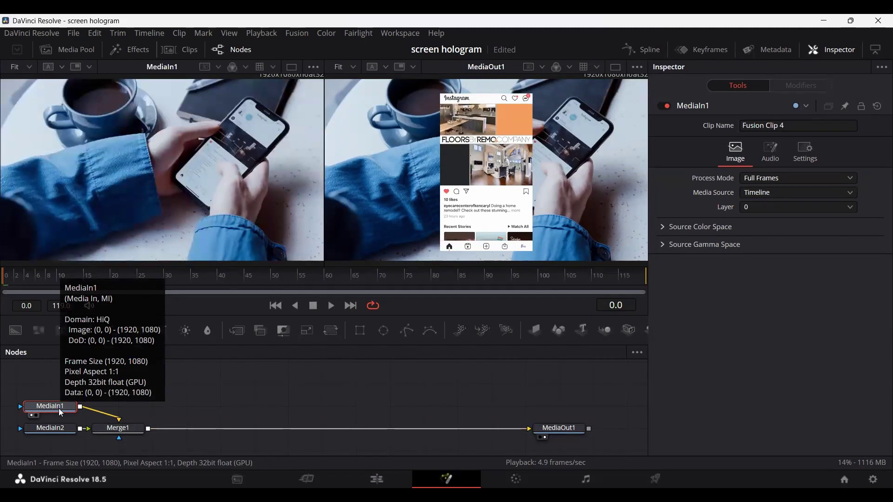
{"action": "left_click", "coordinate": [72, 429]}
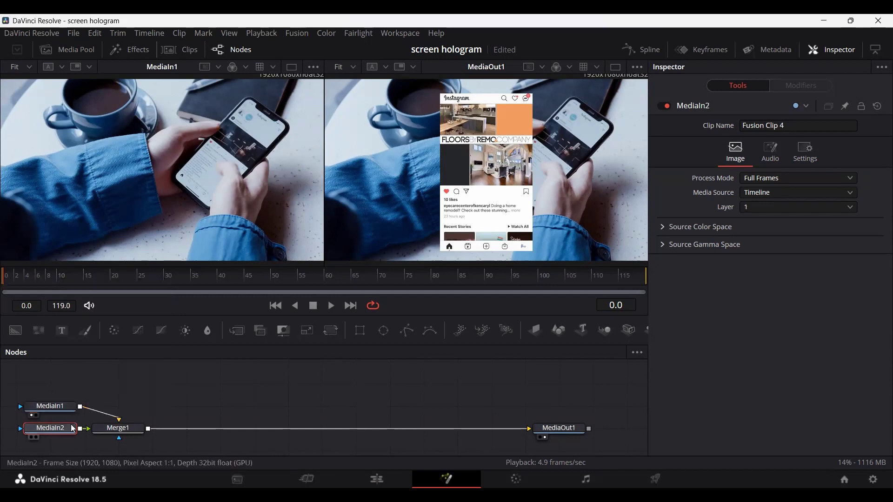
{"action": "key", "text": "1"}
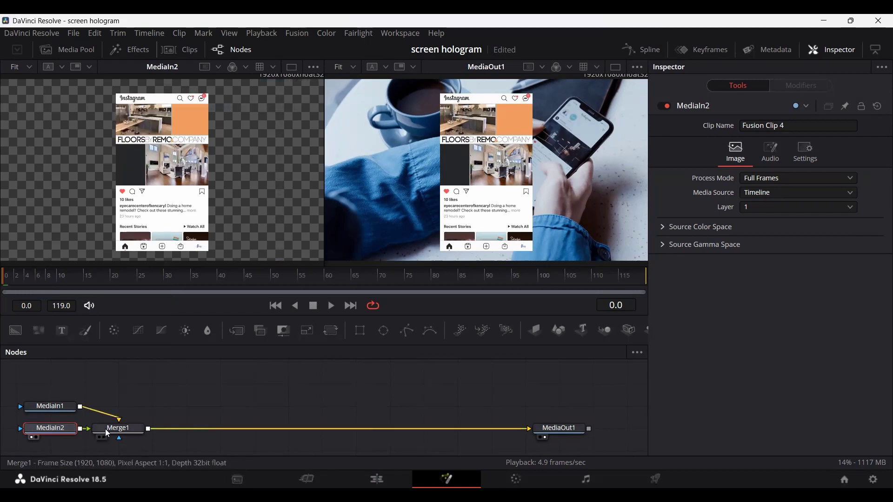
Place Merge1 beside MediaOut1 with MediaIn1 directly above it, and disconnect MediaIn2 from Merge1
{"action": "left_click_drag", "start_coordinate": [116, 428], "coordinate": [491, 428]}
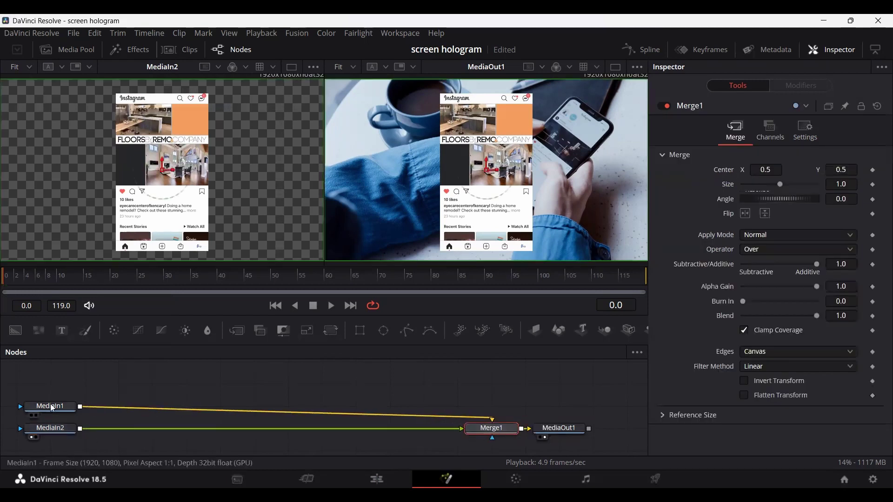
{"action": "left_click_drag", "start_coordinate": [50, 406], "coordinate": [491, 406]}
{"action": "left_click", "coordinate": [41, 426]}
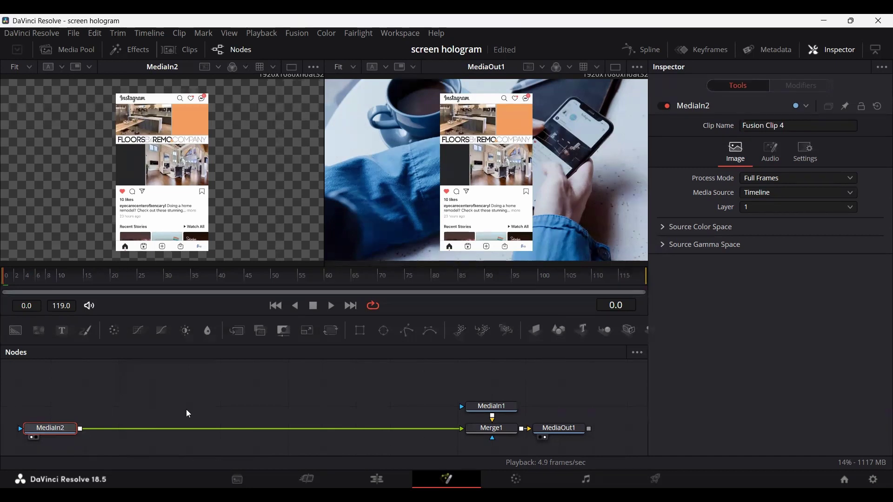
{"action": "left_click_drag", "start_coordinate": [446, 428], "coordinate": [395, 435]}
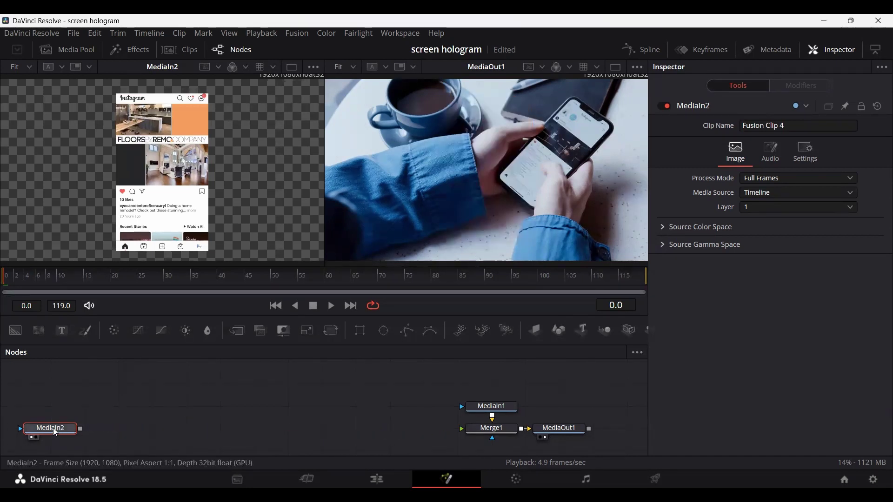
{"action": "left_click_drag", "start_coordinate": [55, 432], "coordinate": [89, 433]}
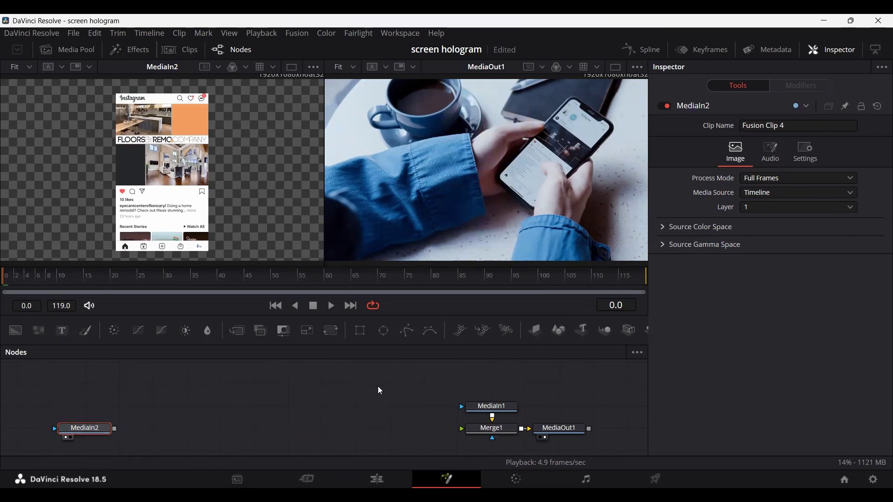
Add an Image Plane 3D and a Renderer 3D after MediaIn2, and connect the renderer to Merge1's foreground input
{"action": "left_click", "coordinate": [535, 331]}
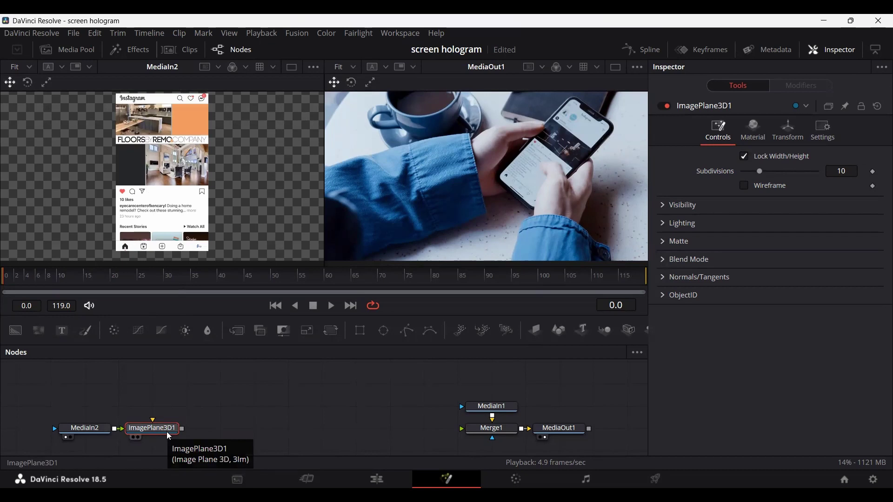
{"action": "key", "text": "shift+space"}
{"action": "type", "text": "render"}
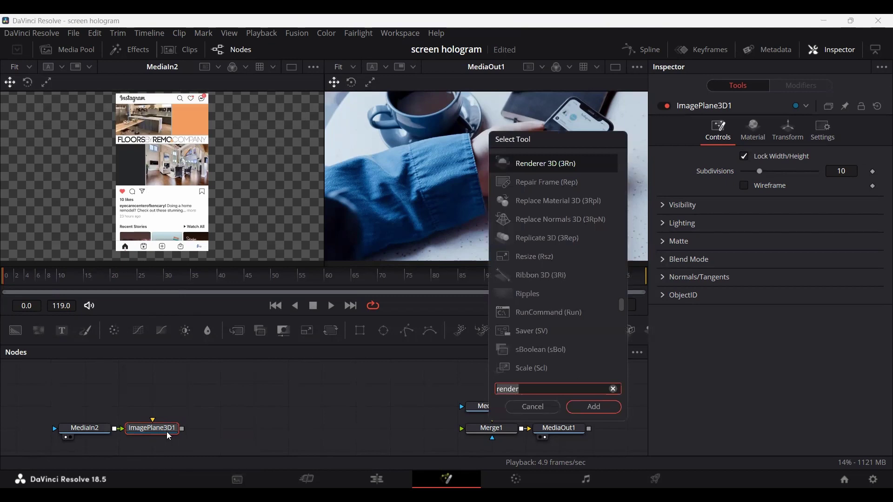
{"action": "key", "text": "Return"}
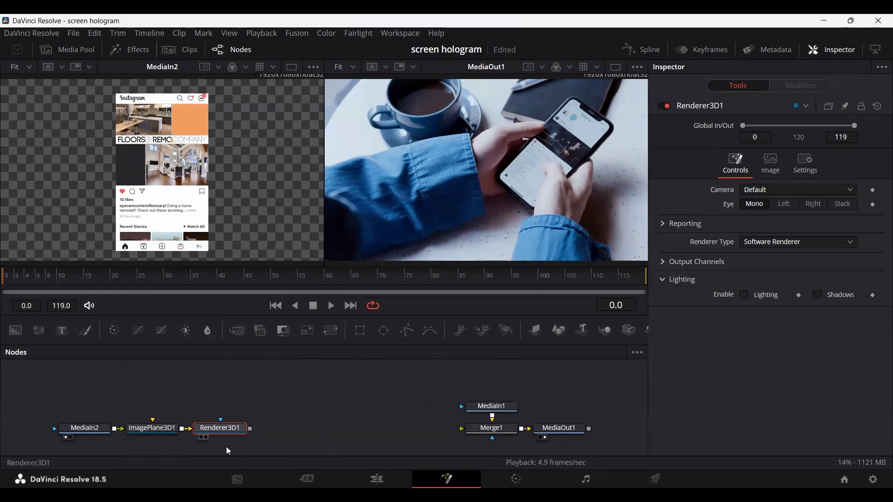
{"action": "left_click_drag", "start_coordinate": [252, 430], "coordinate": [486, 430]}
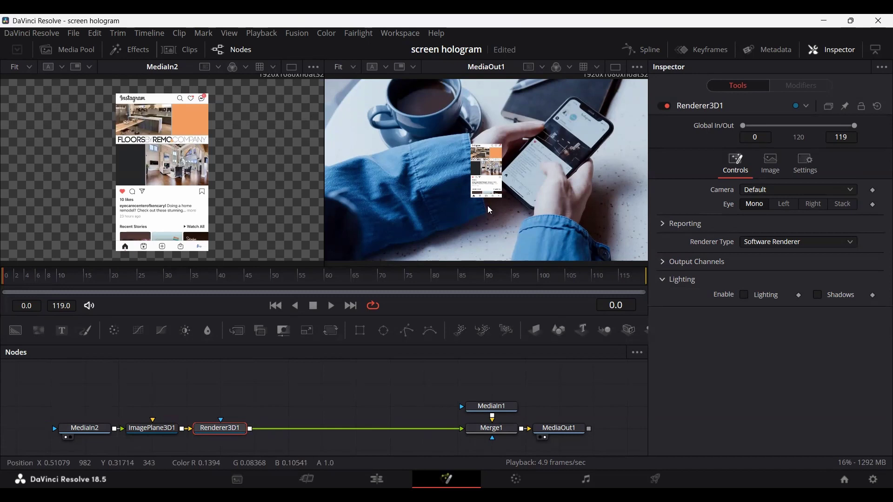
Scale the image plane to about 1.89 and rotate it to X -5.2, Y -10.4 and Z -41.7
{"action": "left_click", "coordinate": [164, 431]}
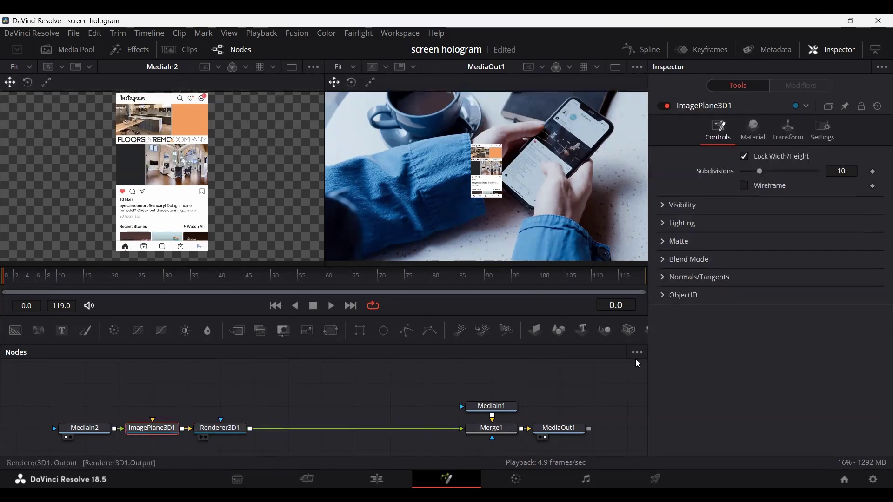
{"action": "left_click", "coordinate": [785, 133]}
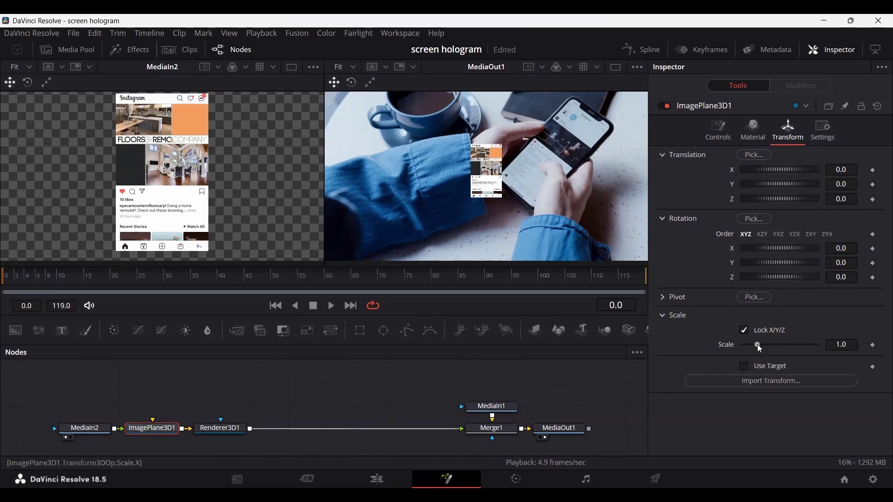
{"action": "left_click_drag", "start_coordinate": [757, 344], "coordinate": [770, 345]}
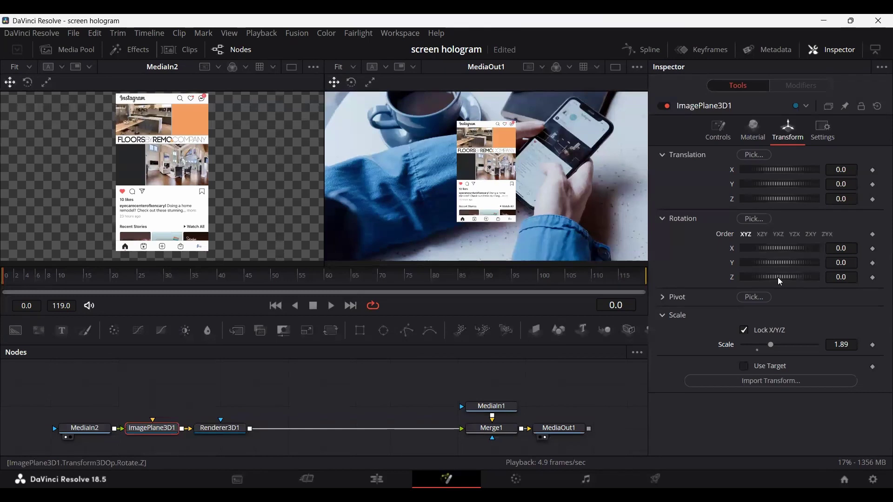
{"action": "left_click_drag", "start_coordinate": [777, 277], "coordinate": [768, 279]}
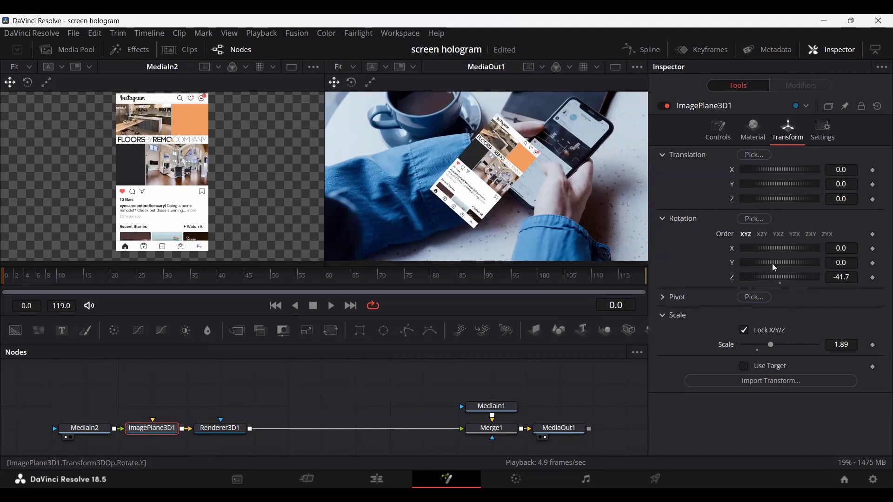
{"action": "left_click_drag", "start_coordinate": [776, 263], "coordinate": [774, 250]}
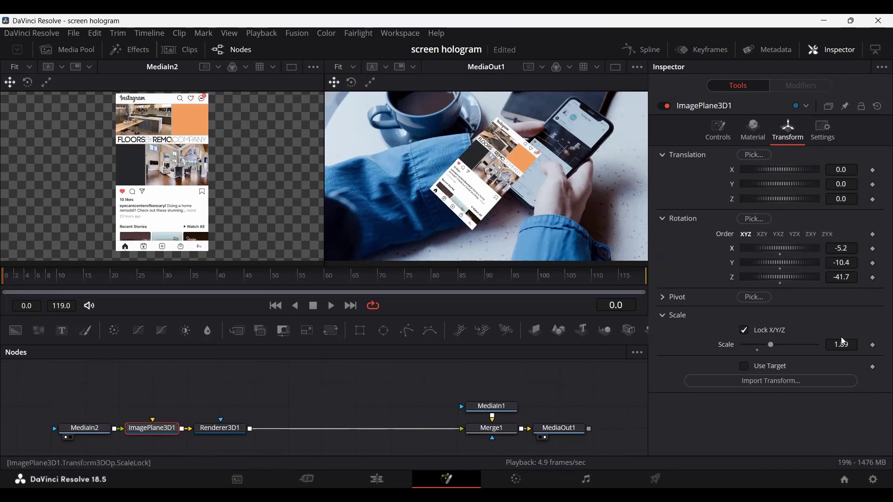
{"action": "scroll", "coordinate": [842, 345], "scroll_direction": "down", "scroll_amount": 1}
{"action": "scroll", "coordinate": [842, 345], "scroll_direction": "down", "scroll_amount": 3}
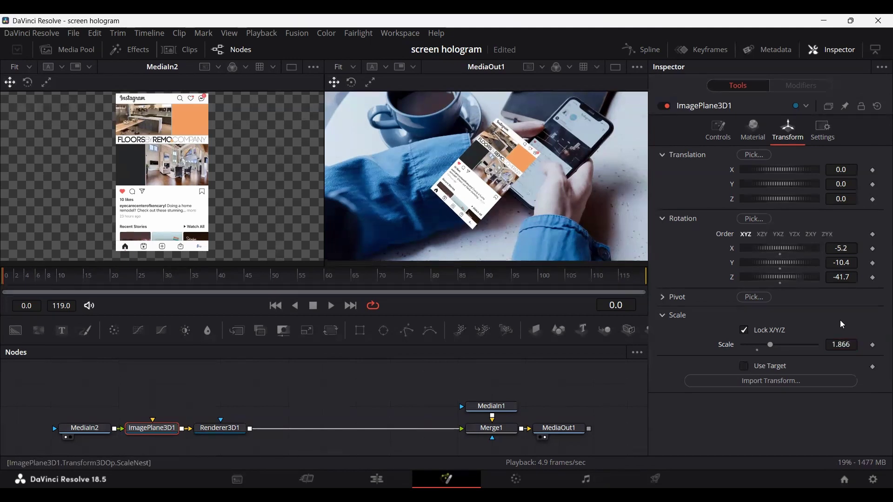
{"action": "key", "text": "ctrl+z"}
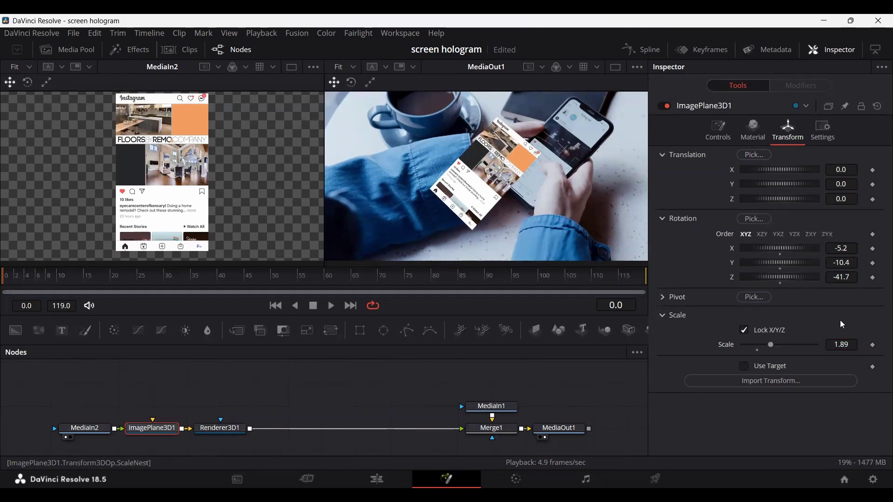
{"action": "left_click", "coordinate": [842, 344]}
{"action": "type", "text": "1.881"}
{"action": "key", "text": "Return"}
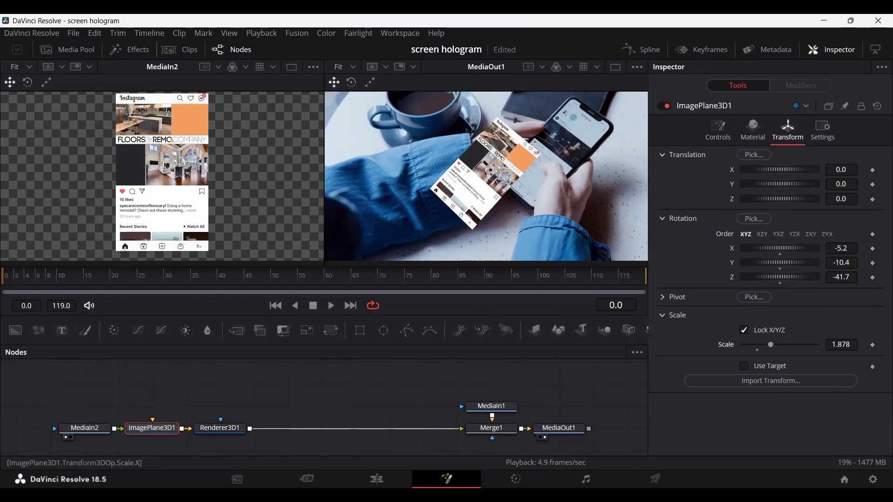
{"action": "key", "text": "ctrl+z"}
{"action": "key", "text": "ctrl+z"}
Shift the image plane toward the phone with translation X 0.116 and Y 0.087, at a scale of about 1.769
{"action": "left_click_drag", "start_coordinate": [785, 169], "coordinate": [782, 185]}
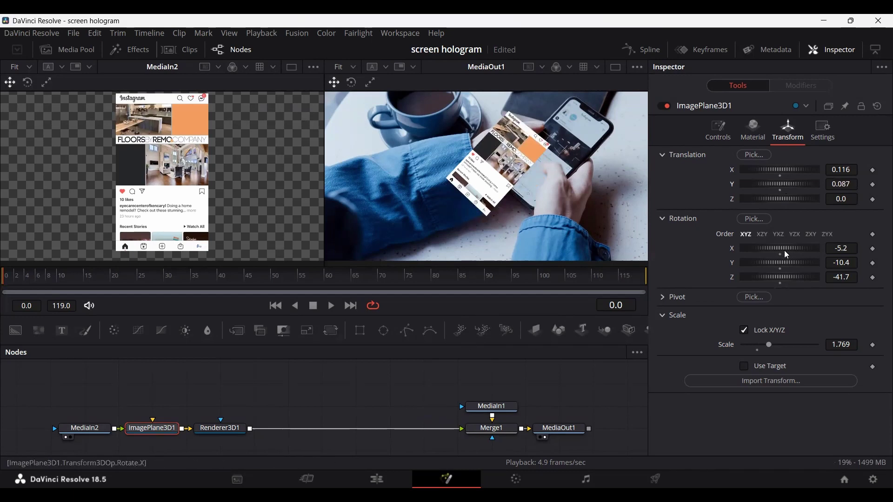
Play back the composite from the first frame to preview the image plane over the phone footage
{"action": "left_click", "coordinate": [338, 387]}
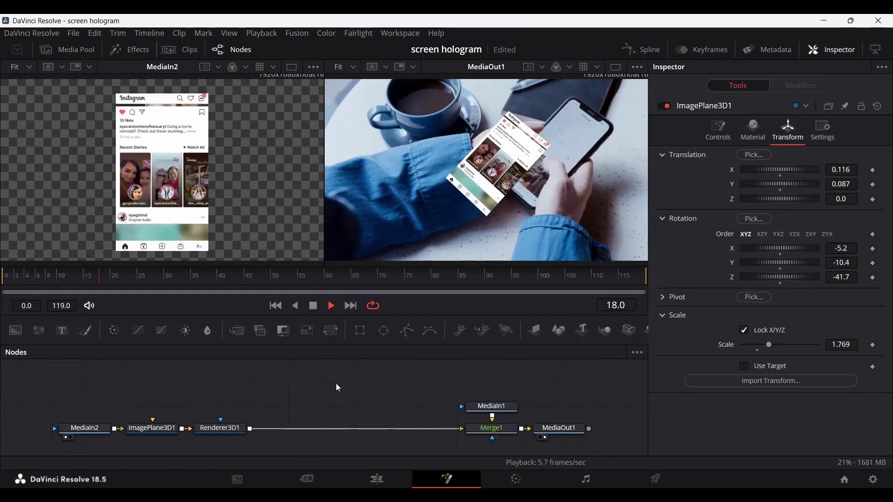
{"action": "key", "text": "space"}
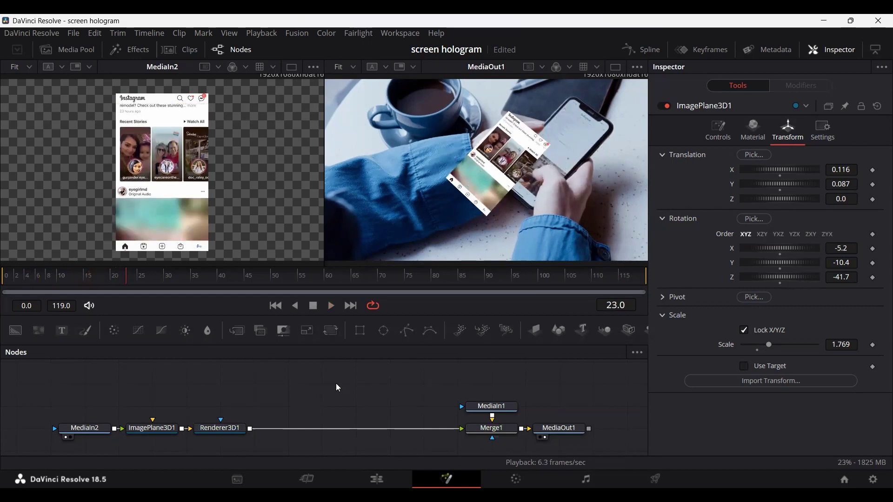
{"action": "key", "text": "space"}
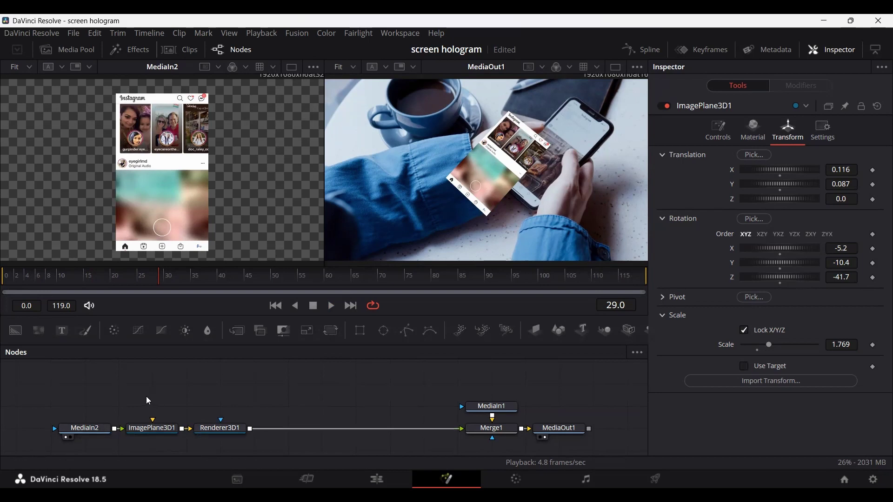
Move ImagePlane3D1 and Renderer3D1 together closer to Merge1, leaving space after MediaIn2
{"action": "left_click_drag", "start_coordinate": [146, 397], "coordinate": [258, 440]}
{"action": "left_click_drag", "start_coordinate": [148, 433], "coordinate": [285, 434]}
{"action": "left_click", "coordinate": [283, 430]}
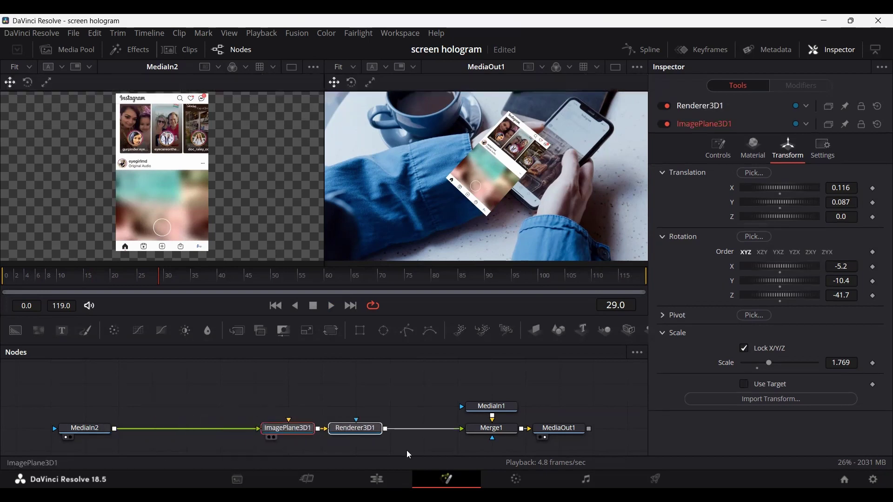
Add a Shadow node between MediaIn2 and ImagePlane3D1
{"action": "left_click", "coordinate": [90, 433]}
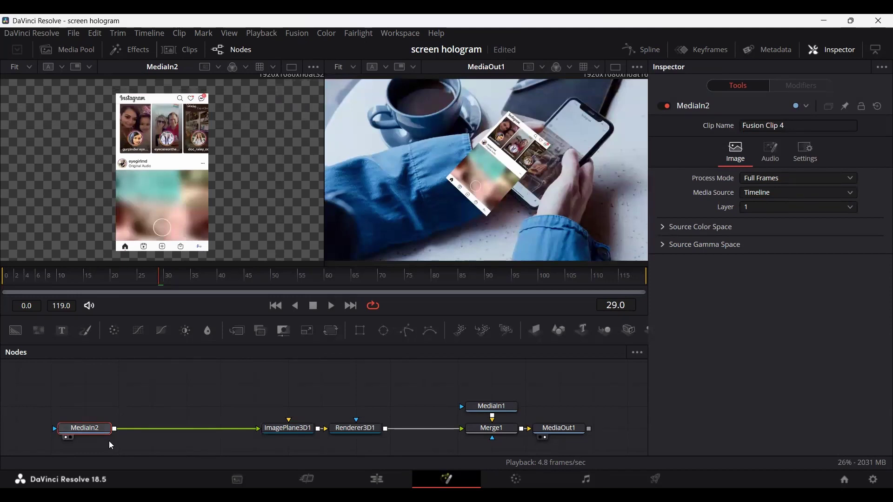
{"action": "key", "text": "shift+space"}
{"action": "type", "text": "render"}
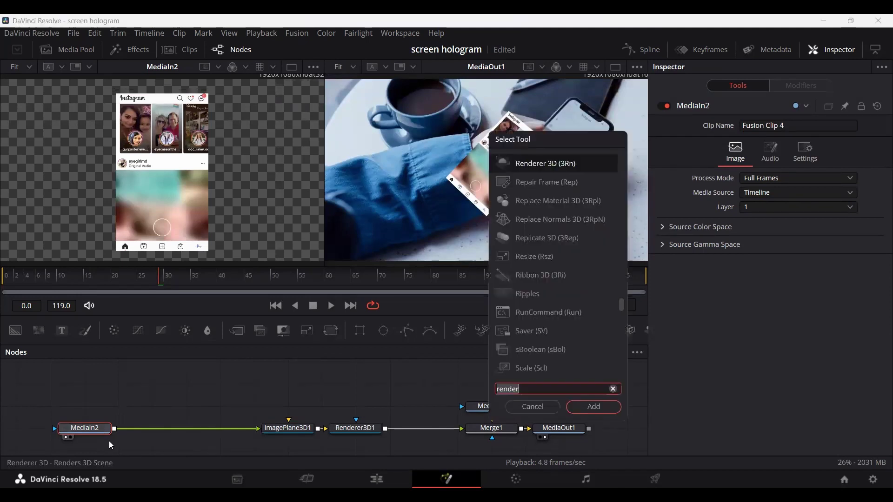
{"action": "key", "text": "BackSpace"}
{"action": "key", "text": "BackSpace"}
{"action": "key", "text": "BackSpace"}
{"action": "key", "text": "BackSpace"}
{"action": "key", "text": "BackSpace"}
{"action": "key", "text": "BackSpace"}
{"action": "type", "text": "sh"}
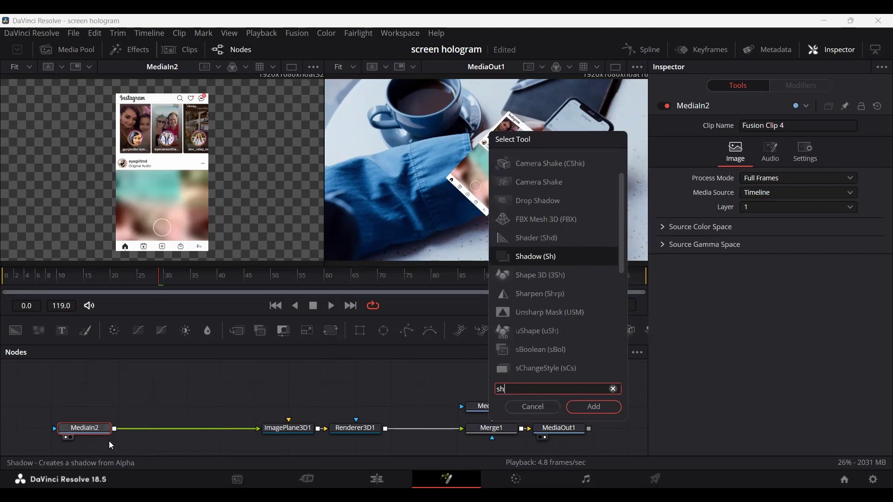
{"action": "key", "text": "Return"}
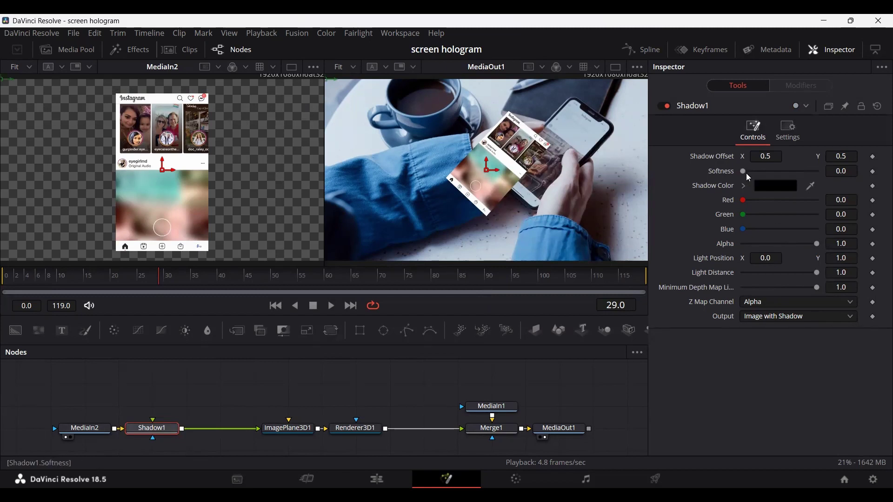
Set Shadow1's softness to 0.05 and sample its shadow color from the light tabletop in the footage as #adbbca
{"action": "left_click_drag", "start_coordinate": [744, 172], "coordinate": [839, 171]}
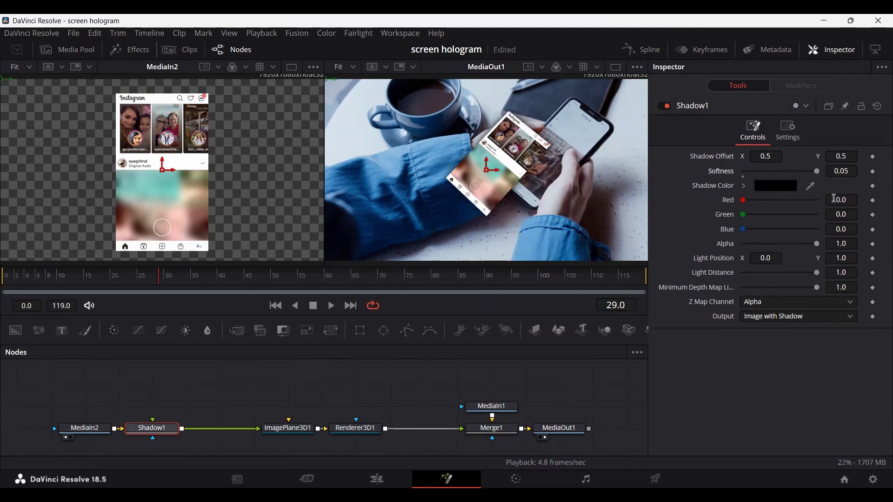
{"action": "left_click", "coordinate": [744, 186]}
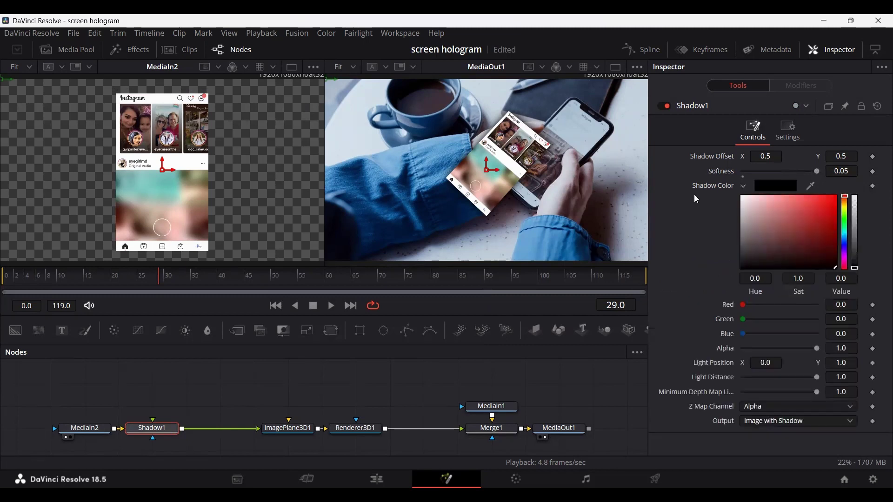
{"action": "left_click_drag", "start_coordinate": [751, 198], "coordinate": [706, 194]}
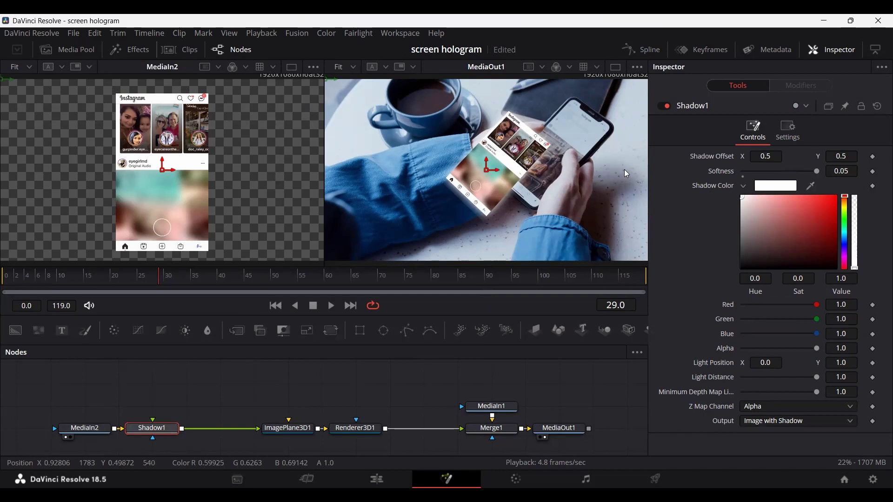
{"action": "left_click", "coordinate": [775, 191]}
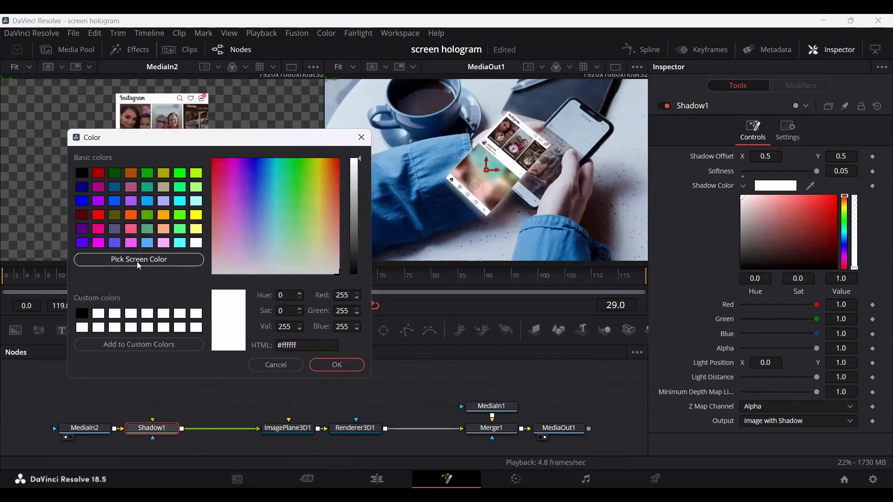
{"action": "left_click", "coordinate": [139, 263]}
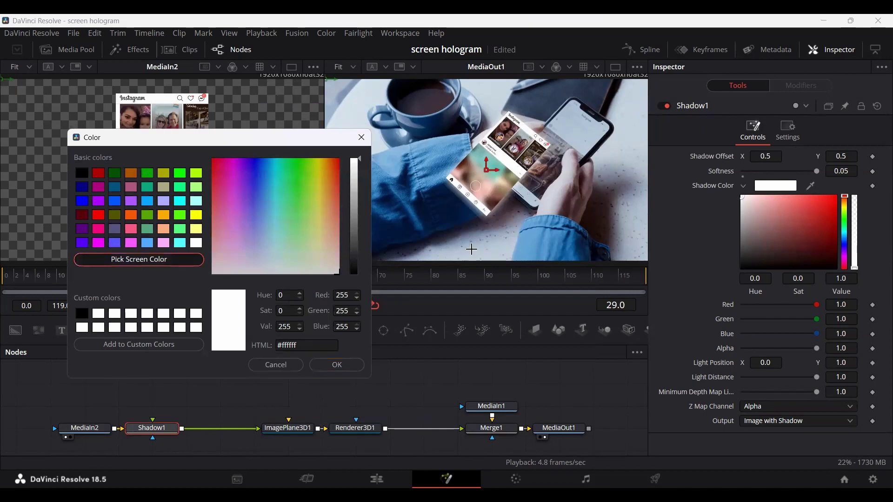
{"action": "key", "text": "space"}
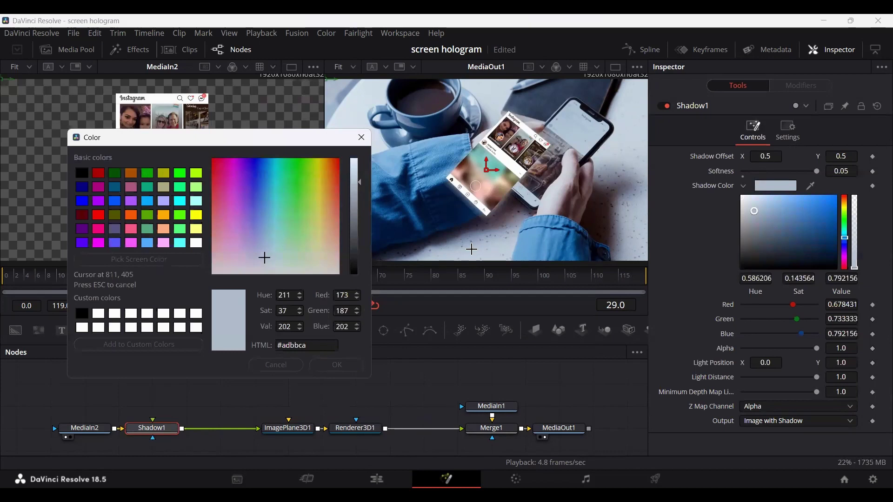
{"action": "left_click", "coordinate": [471, 249]}
{"action": "left_click", "coordinate": [336, 366]}
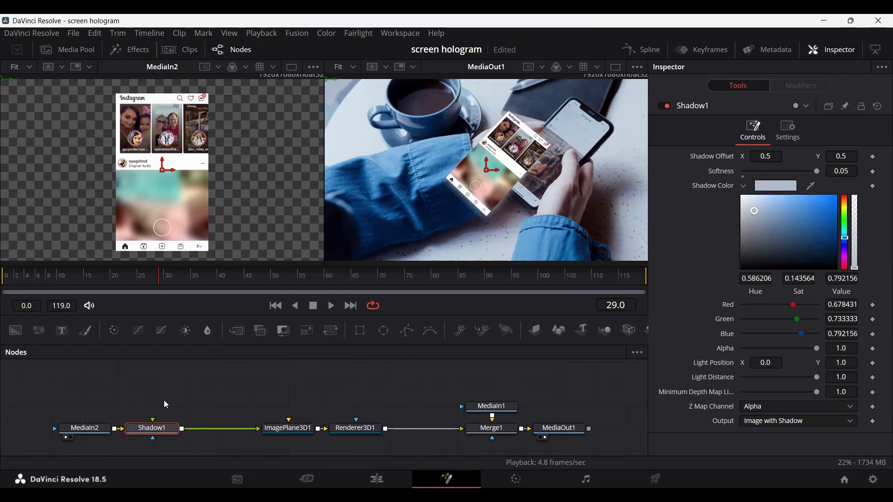
Move MediaIn2 and Shadow1 farther from ImagePlane3D1 and add a Soft Glow node after Shadow1
{"action": "left_click_drag", "start_coordinate": [96, 388], "coordinate": [123, 434]}
{"action": "left_click", "coordinate": [160, 403]}
{"action": "left_click", "coordinate": [134, 431]}
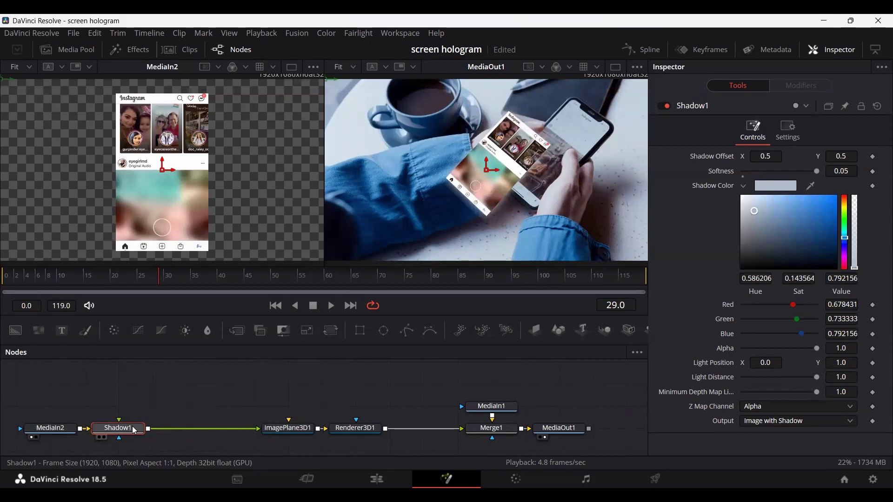
{"action": "key", "text": "shift+space"}
{"action": "type", "text": "sh"}
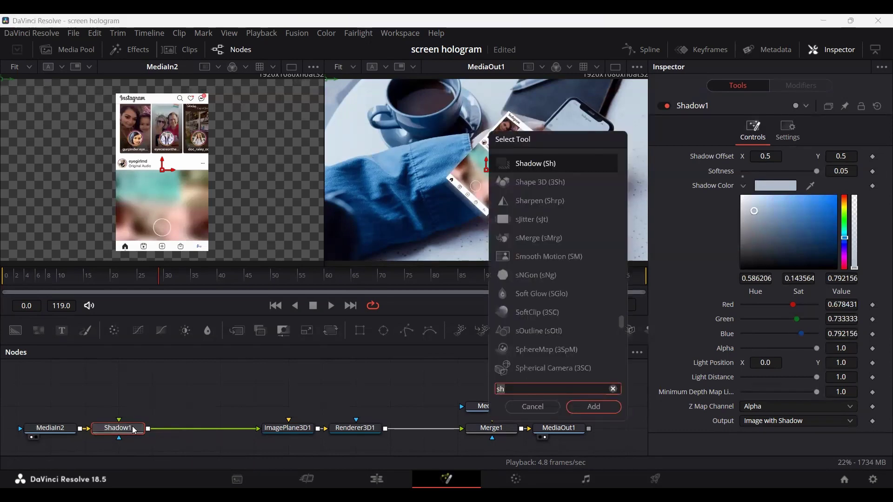
{"action": "left_click", "coordinate": [551, 300]}
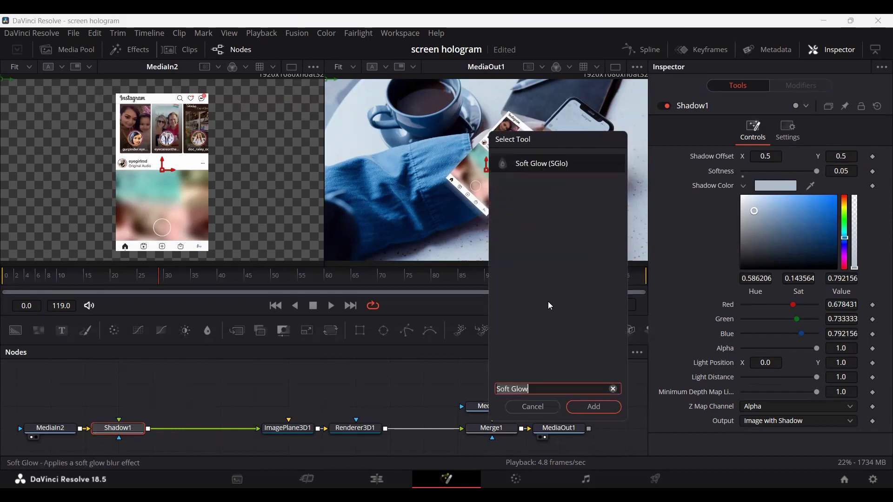
{"action": "left_click", "coordinate": [593, 407]}
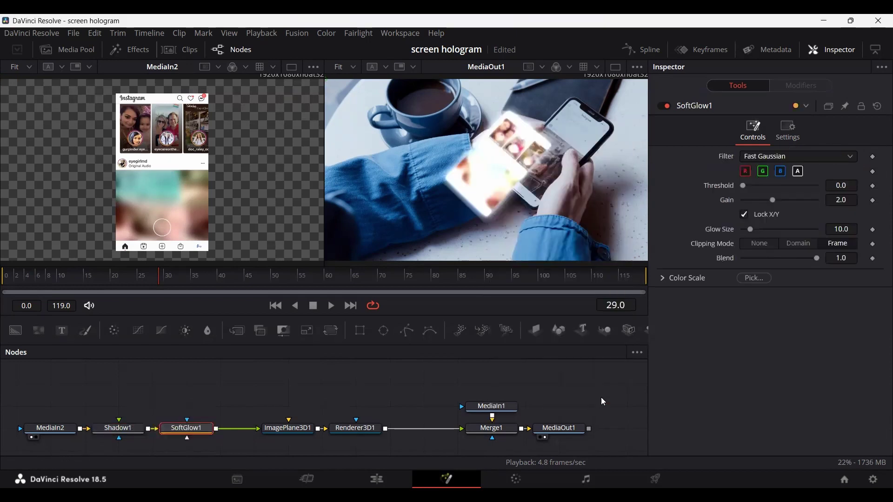
Lower SoftGlow1's gain to about 0.63, keeping blend at 1.0
{"action": "left_click_drag", "start_coordinate": [772, 200], "coordinate": [753, 210]}
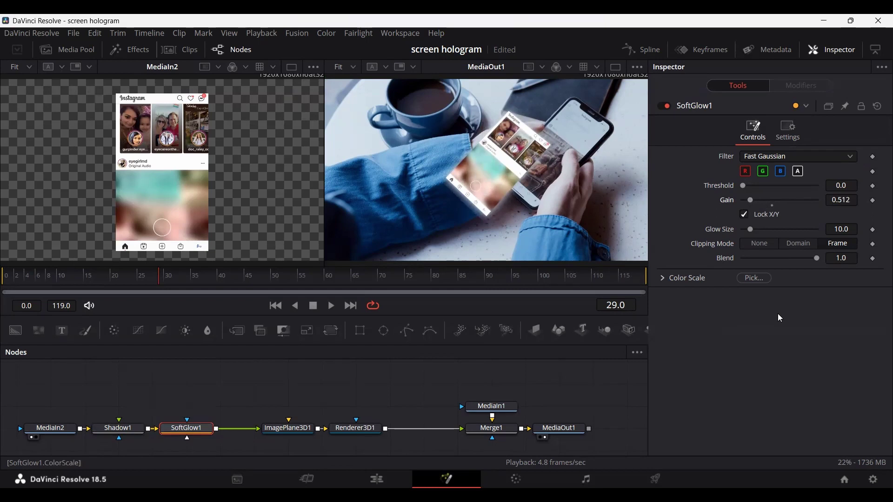
{"action": "mouse_move", "coordinate": [817, 258]}
{"action": "left_mouse_down"}
{"action": "mouse_move", "coordinate": [795, 261]}
{"action": "mouse_move", "coordinate": [817, 260]}
{"action": "left_mouse_up"}
{"action": "mouse_move", "coordinate": [750, 201]}
{"action": "left_mouse_down"}
{"action": "mouse_move", "coordinate": [785, 203]}
{"action": "mouse_move", "coordinate": [734, 205]}
{"action": "mouse_move", "coordinate": [754, 205]}
{"action": "left_mouse_up"}
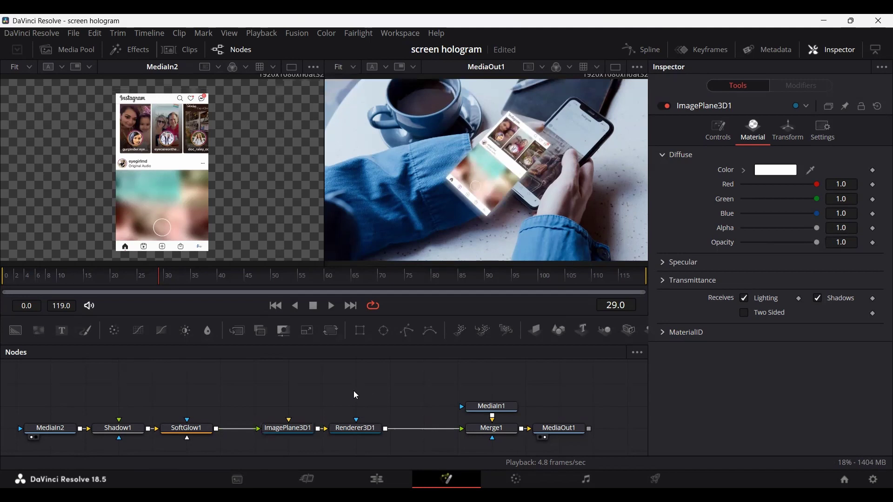
Reduce ImagePlane3D1's diffuse opacity to about 0.819 and return the playhead to frame 0
{"action": "left_click", "coordinate": [295, 430]}
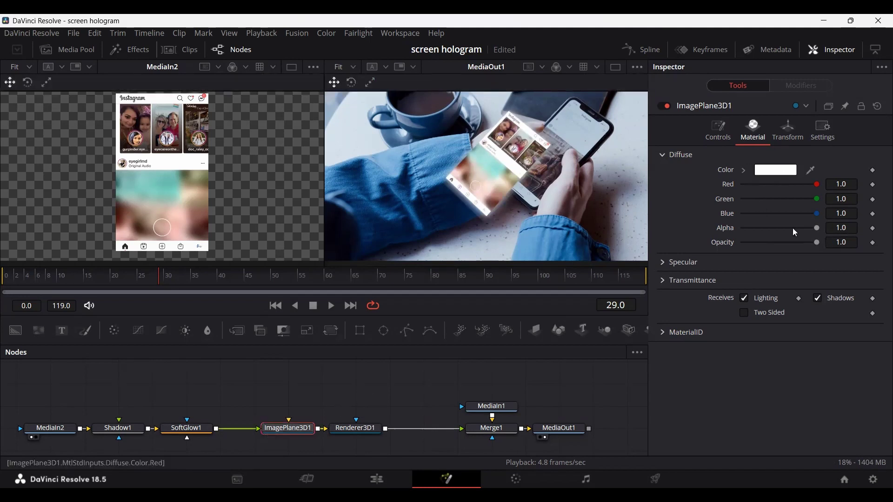
{"action": "mouse_move", "coordinate": [817, 242]}
{"action": "left_mouse_down"}
{"action": "mouse_move", "coordinate": [781, 244]}
{"action": "mouse_move", "coordinate": [803, 243]}
{"action": "left_mouse_up"}
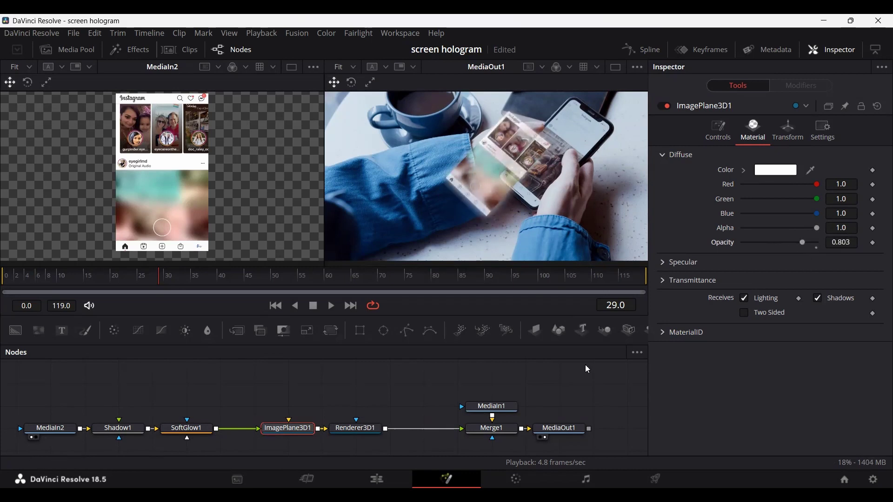
{"action": "left_click", "coordinate": [583, 379]}
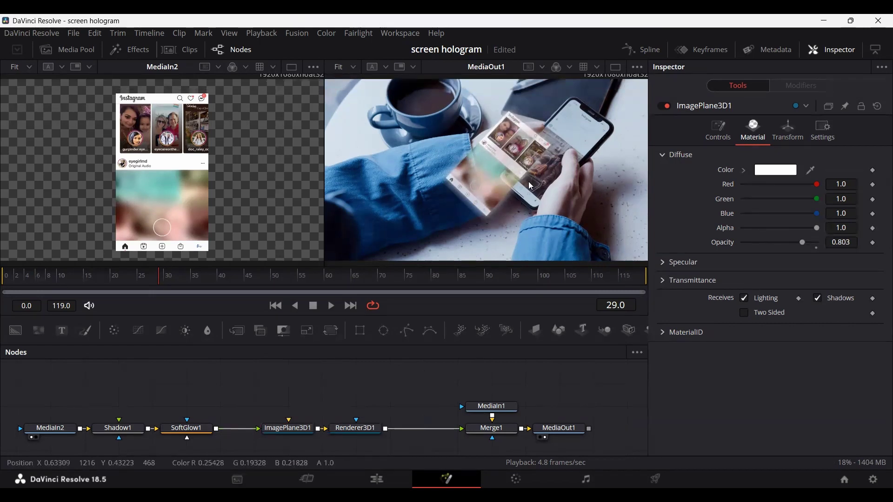
{"action": "left_click_drag", "start_coordinate": [63, 278], "coordinate": [4, 278]}
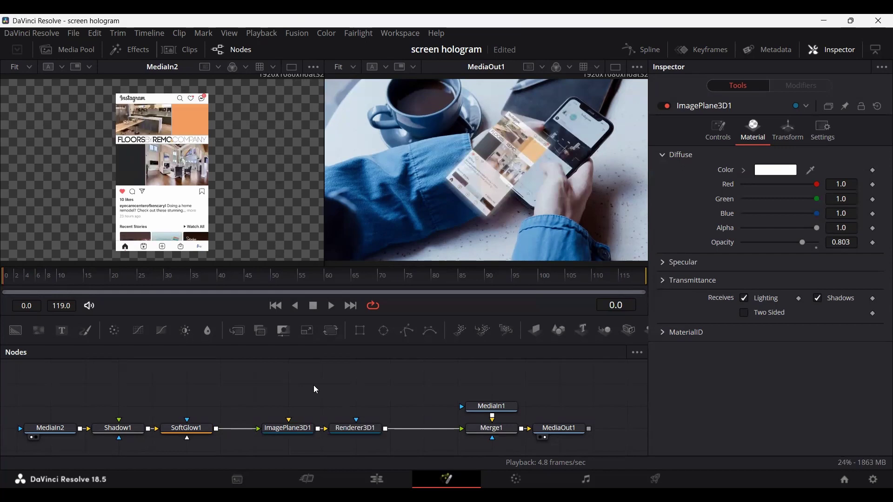
{"action": "left_click", "coordinate": [169, 429]}
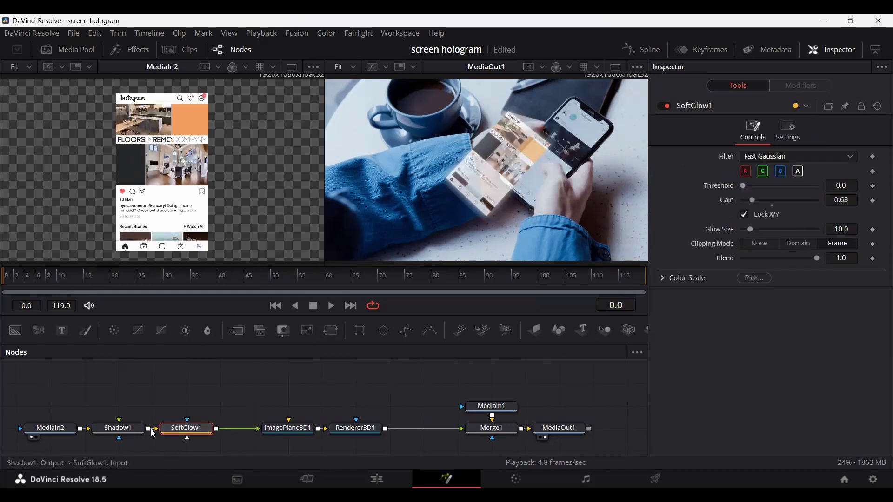
{"action": "left_click", "coordinate": [289, 428]}
{"action": "left_click_drag", "start_coordinate": [803, 246], "coordinate": [804, 248]}
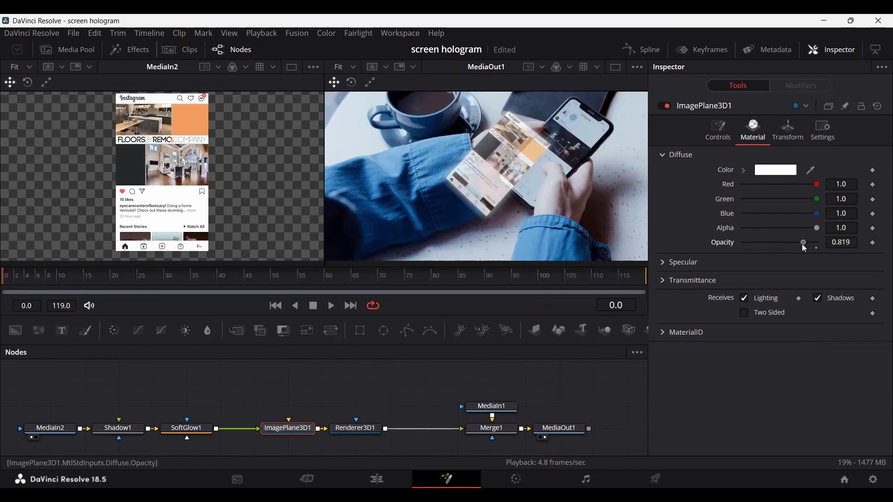
Play back the composite to review the glow and semi-transparent feed
{"action": "left_click", "coordinate": [407, 390]}
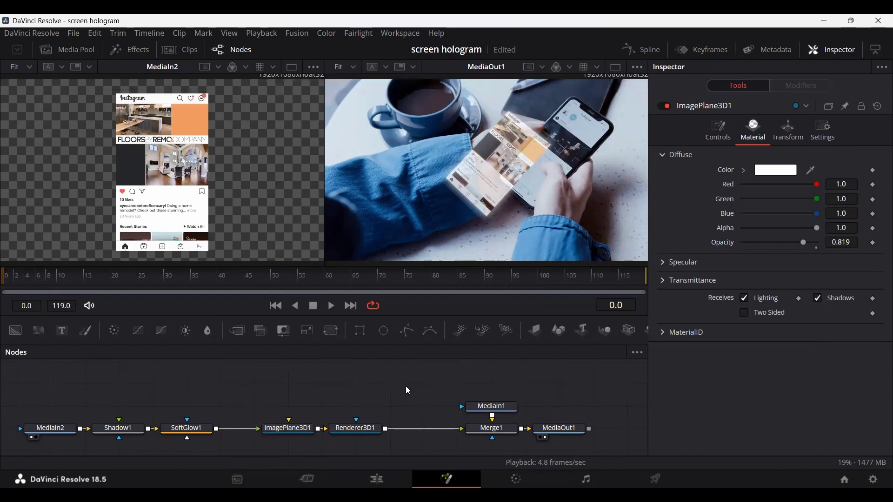
{"action": "key", "text": "space"}
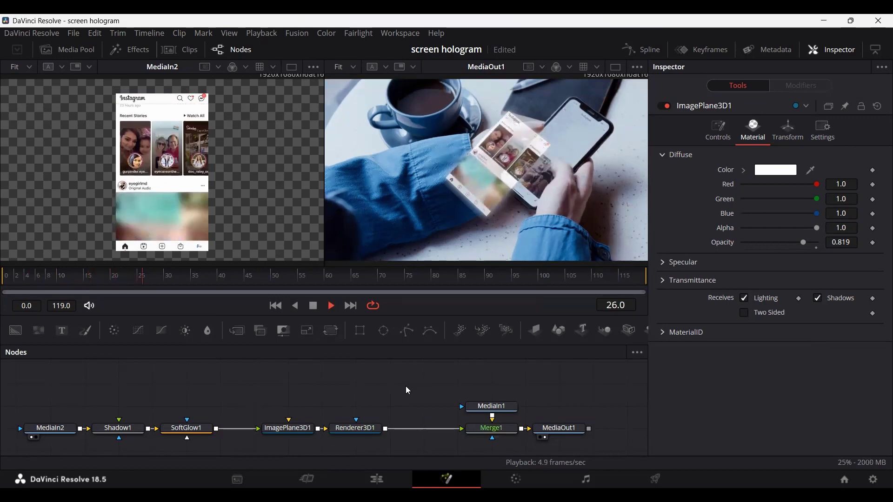
{"action": "key", "text": "space"}
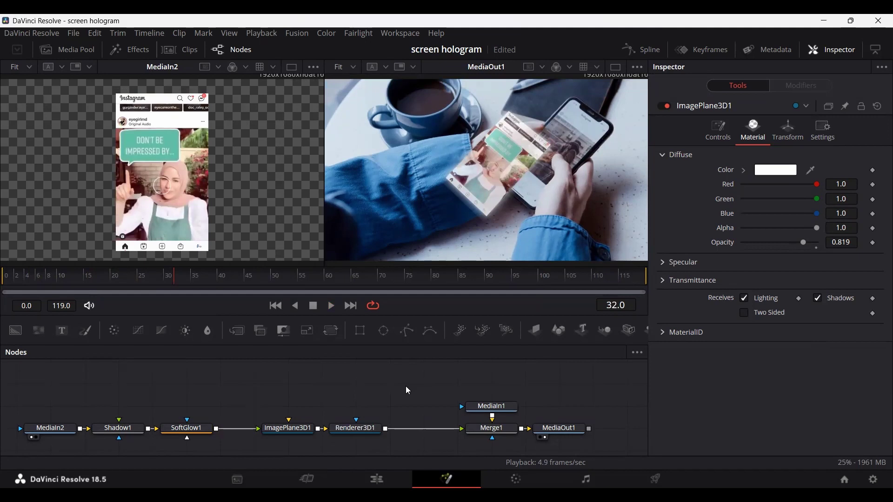
At frame 10, keyframe ImagePlane3D1's scale of 1.769 and its translation of X 0.116, Y 0.087, Z 0.0
{"action": "mouse_move", "coordinate": [64, 283]}
{"action": "left_mouse_down"}
{"action": "mouse_move", "coordinate": [22, 277]}
{"action": "mouse_move", "coordinate": [60, 282]}
{"action": "left_mouse_up"}
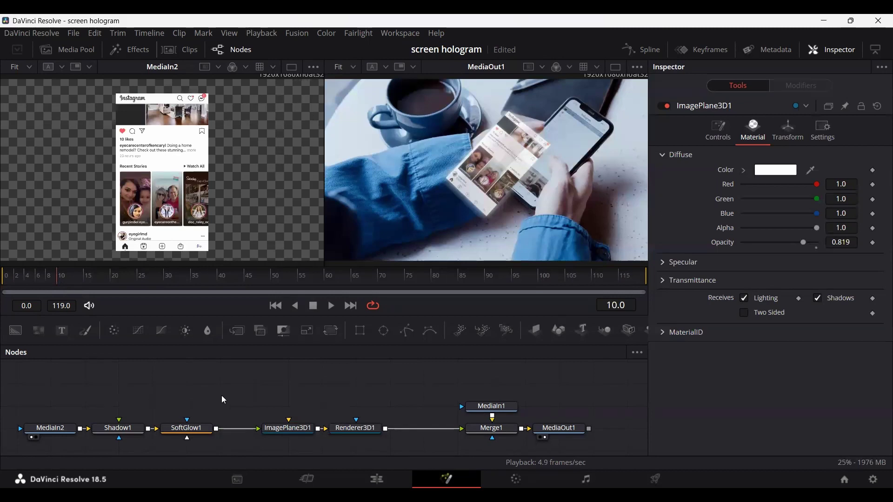
{"action": "left_click", "coordinate": [275, 428]}
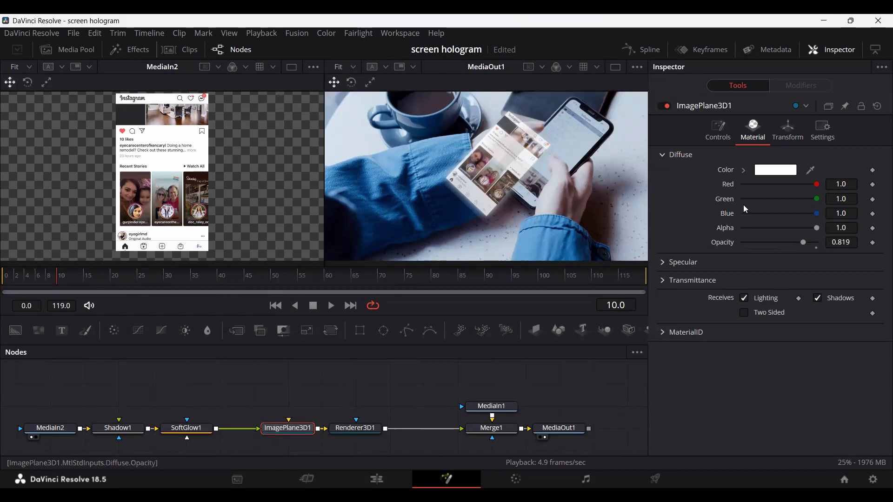
{"action": "left_click", "coordinate": [790, 135]}
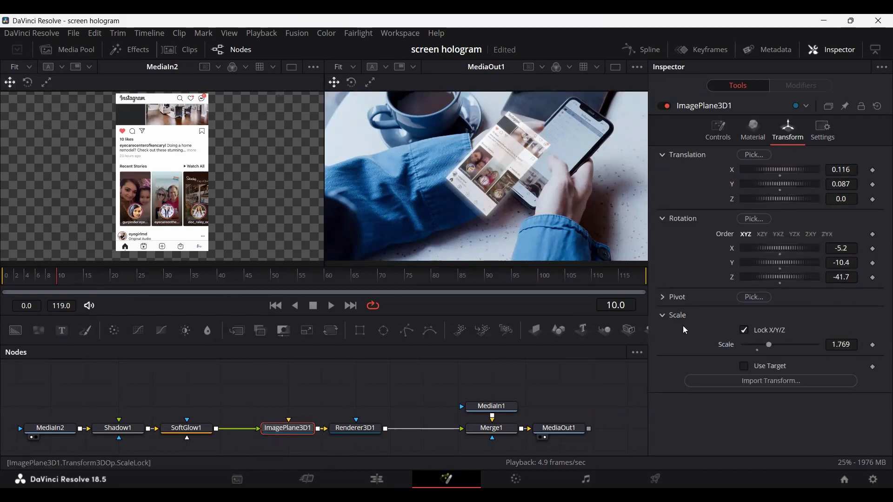
{"action": "left_click", "coordinate": [873, 345]}
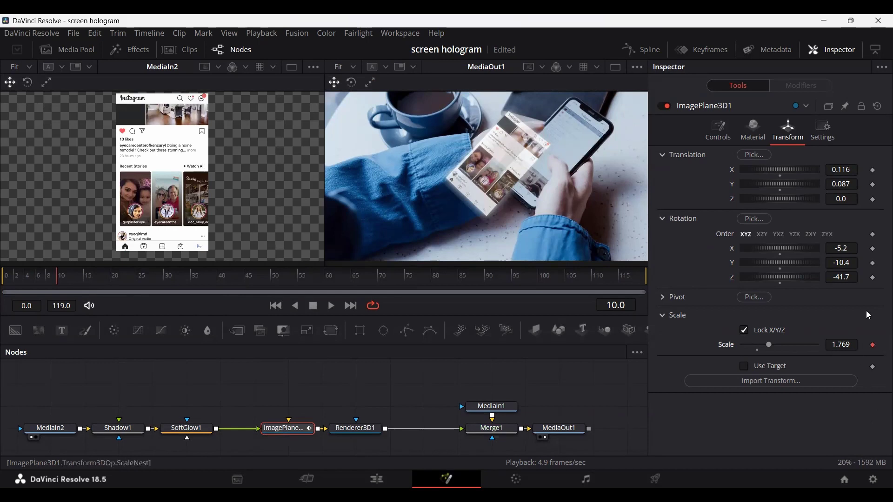
{"action": "left_click", "coordinate": [873, 171]}
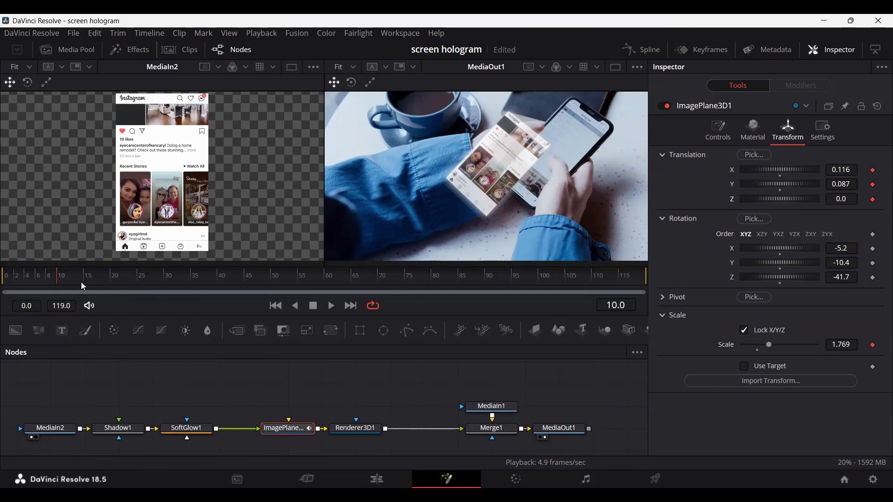
At frame 0, keyframe ImagePlane3D1's X translation at 0.522 and its scale at 0.001, and play back the animation
{"action": "left_click_drag", "start_coordinate": [36, 283], "coordinate": [5, 282]}
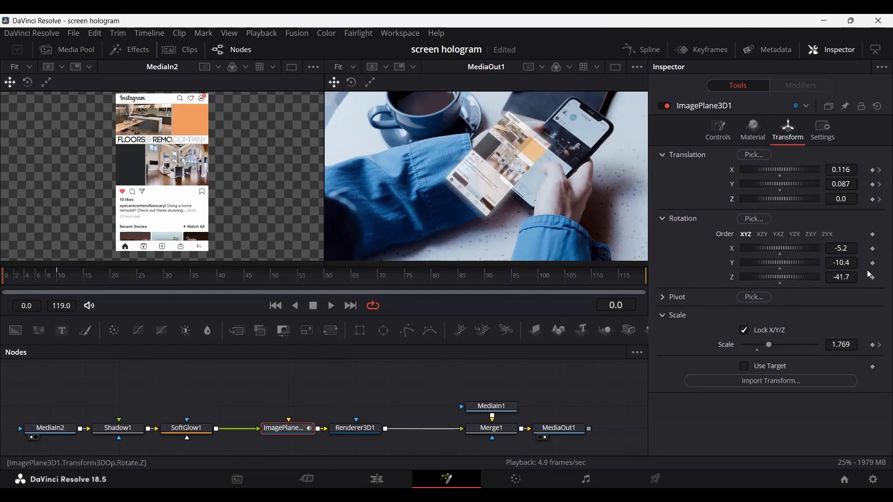
{"action": "left_click_drag", "start_coordinate": [768, 348], "coordinate": [750, 351]}
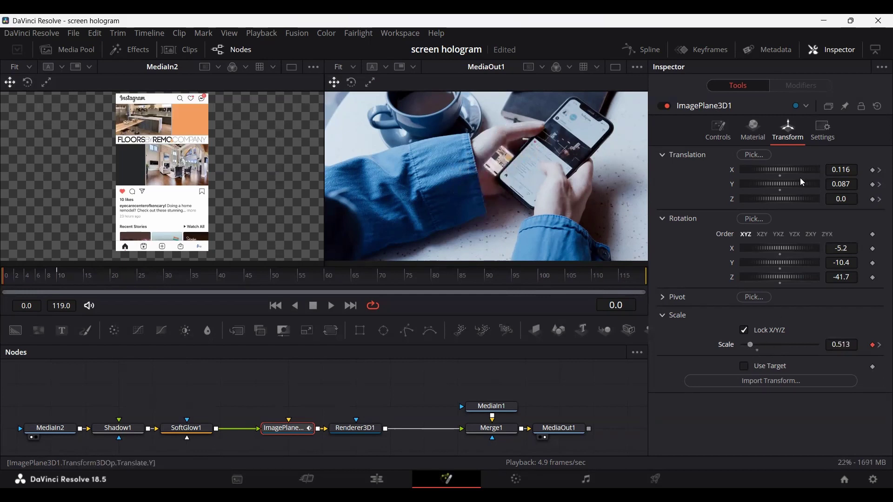
{"action": "mouse_move", "coordinate": [772, 173]}
{"action": "left_mouse_down"}
{"action": "mouse_move", "coordinate": [791, 173]}
{"action": "mouse_move", "coordinate": [781, 173]}
{"action": "left_mouse_up"}
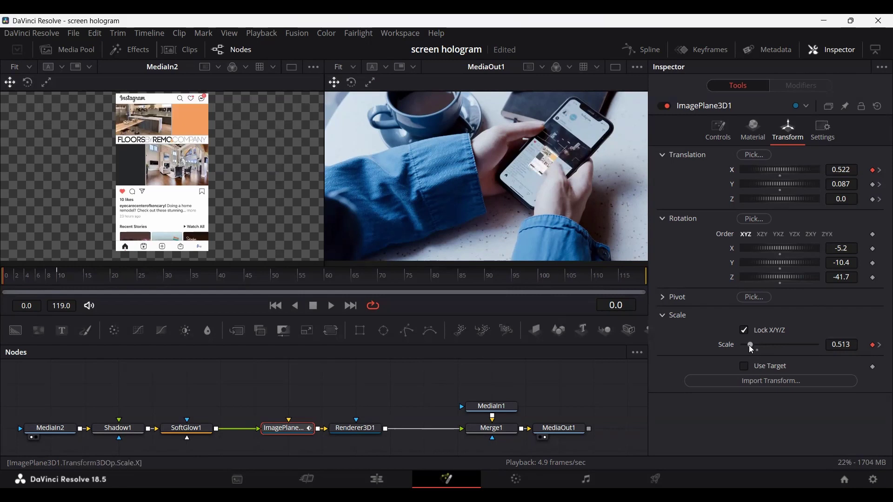
{"action": "left_click_drag", "start_coordinate": [750, 348], "coordinate": [742, 348]}
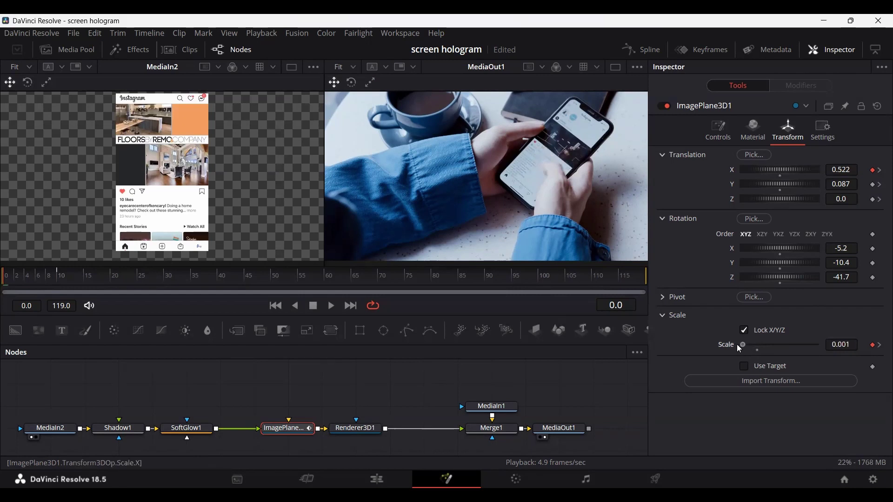
{"action": "left_click", "coordinate": [166, 389]}
{"action": "key", "text": "space"}
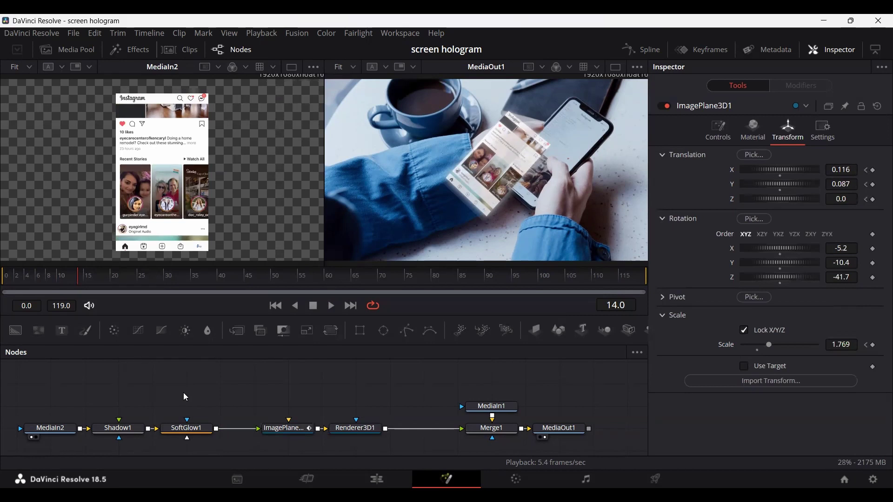
Smooth all of ImagePlane3D1's X, Y and Z offset and scale keyframes in the Spline editor
{"action": "left_click", "coordinate": [273, 430]}
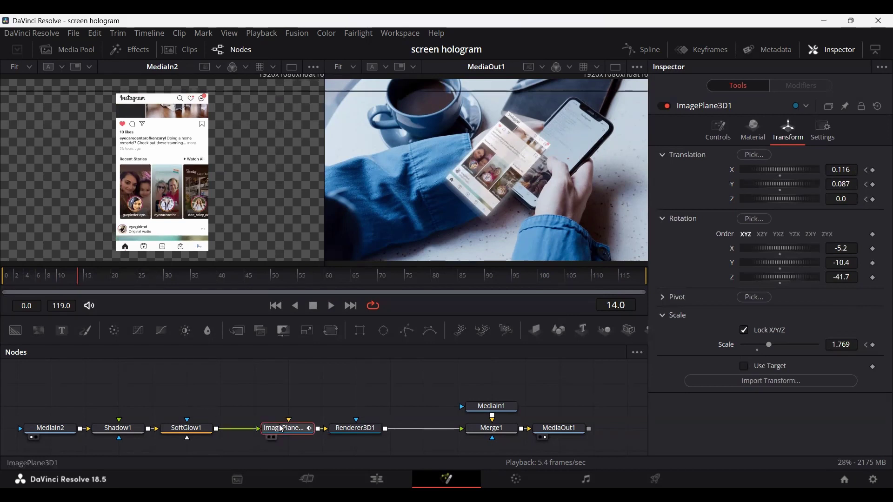
{"action": "left_click", "coordinate": [642, 49]}
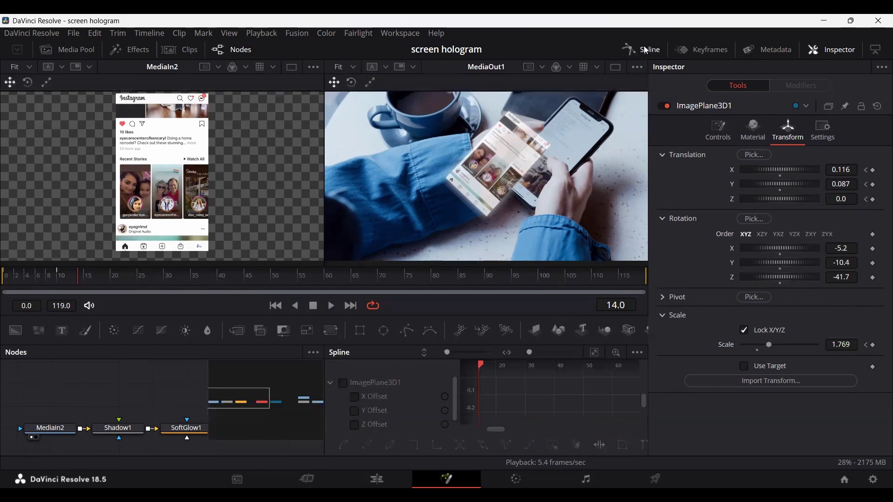
{"action": "left_click", "coordinate": [356, 383]}
{"action": "scroll", "coordinate": [401, 392], "scroll_direction": "down", "scroll_amount": 1}
{"action": "left_click", "coordinate": [594, 354]}
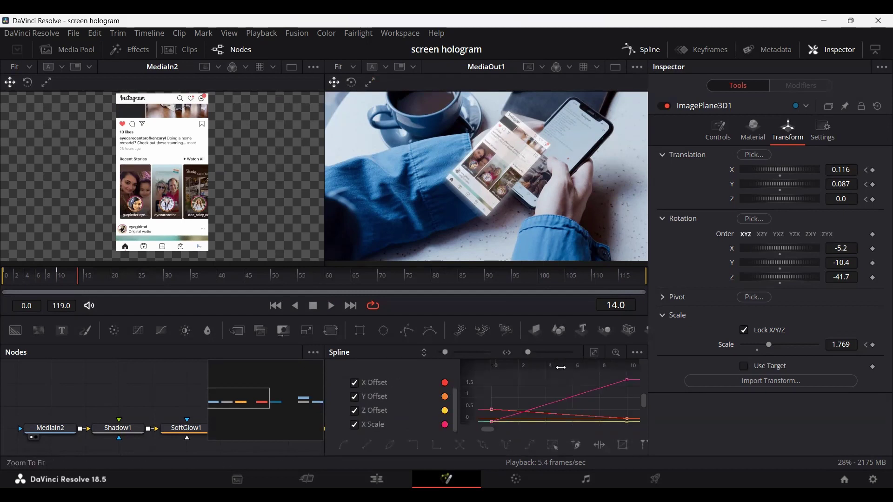
{"action": "scroll", "coordinate": [534, 381], "scroll_direction": "down", "scroll_amount": 2}
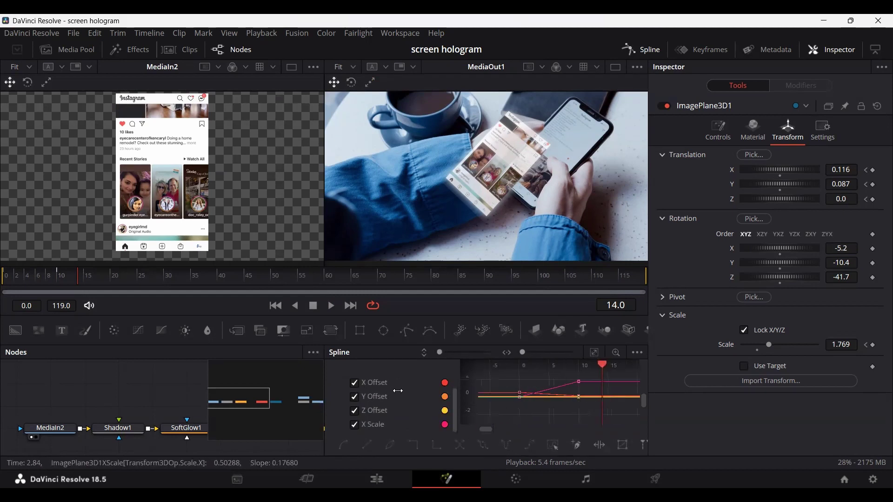
{"action": "left_click_drag", "start_coordinate": [498, 413], "coordinate": [538, 399]}
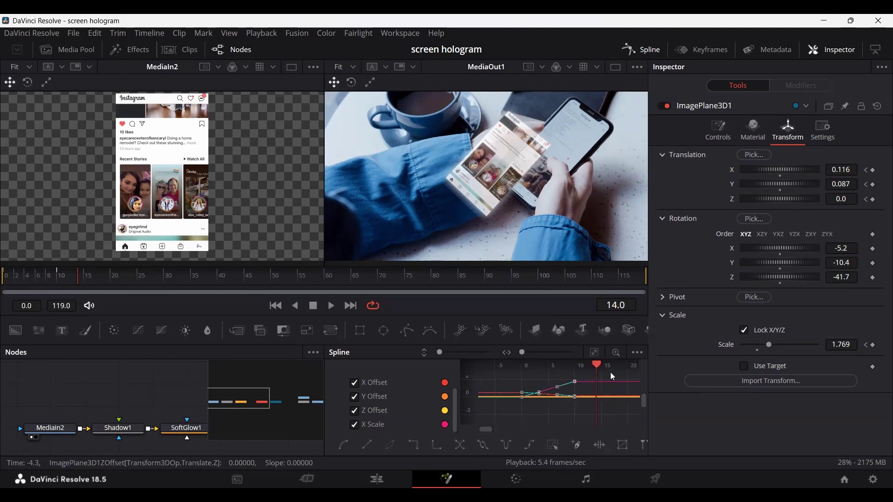
{"action": "key", "text": "shift+s"}
{"action": "left_click", "coordinate": [642, 50]}
Play back the composite from frame 0 to review the smoothed pop-out animation, and check frame 76
{"action": "left_click", "coordinate": [11, 282]}
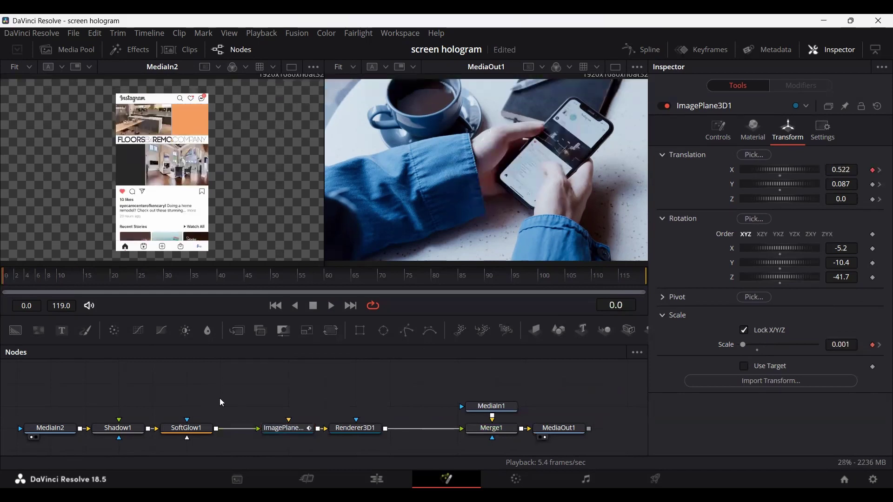
{"action": "key", "text": "space"}
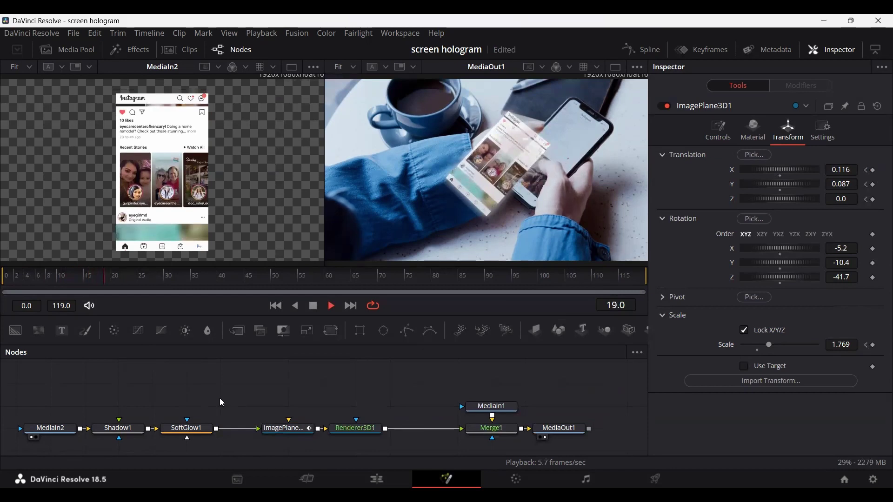
{"action": "key", "text": "space"}
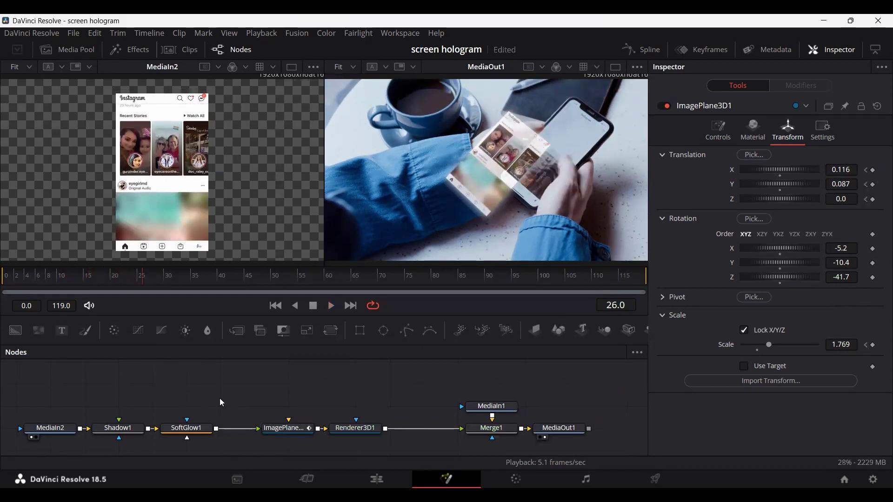
{"action": "left_click", "coordinate": [409, 275]}
Switch to the Edit page and play Fusion Clip 4 from its start on the timeline
{"action": "left_click", "coordinate": [377, 479]}
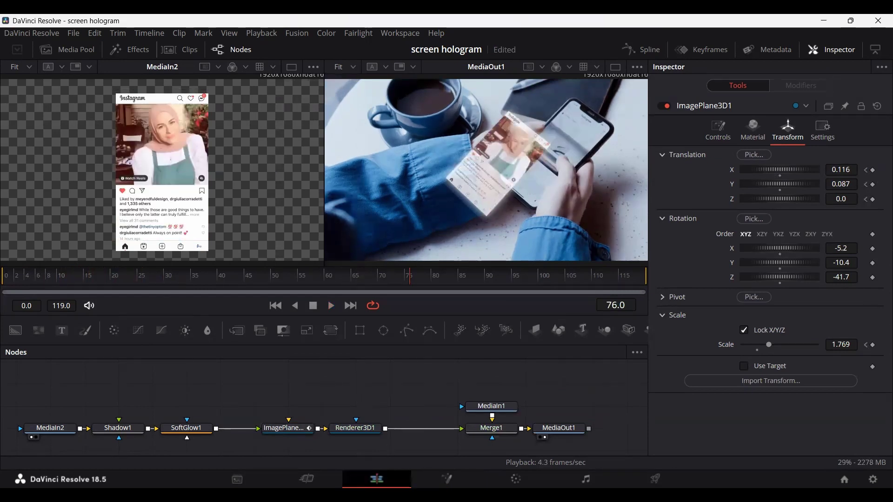
{"action": "left_click", "coordinate": [508, 307]}
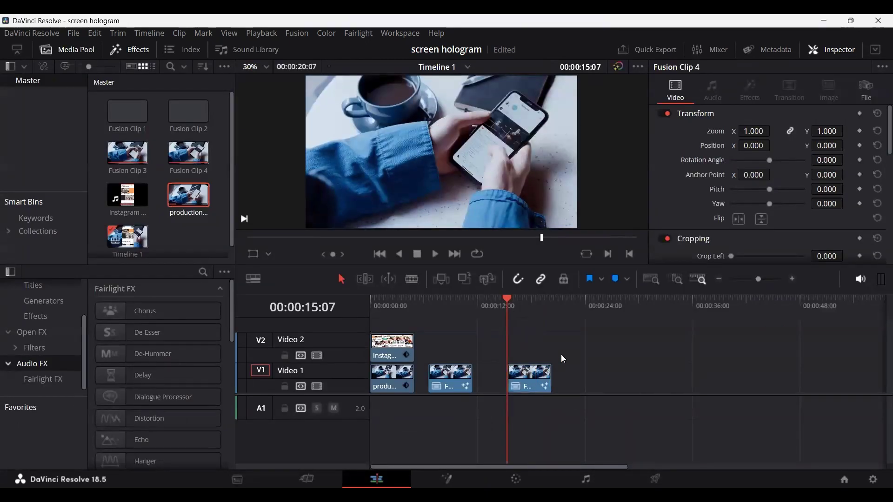
{"action": "key", "text": "space"}
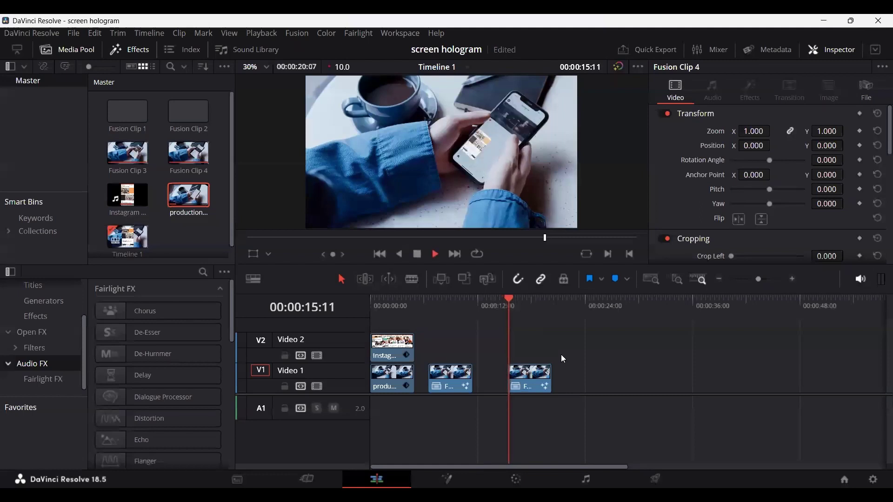